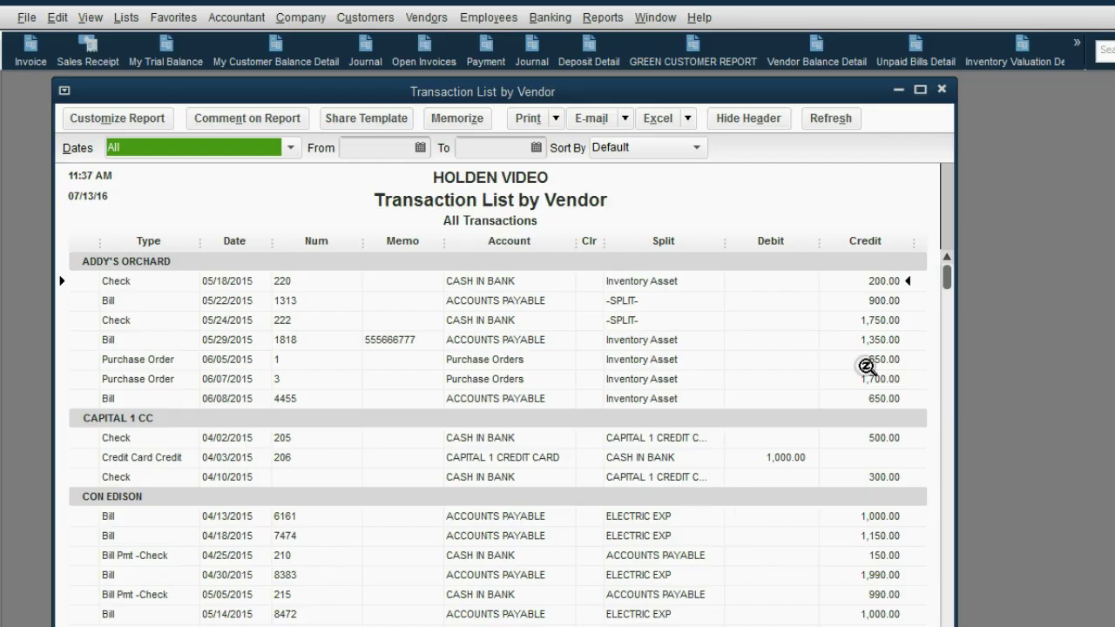
- Examine the two MAX PRODUCE CORP check entries in the Transaction List by Vendor report
drag(947, 279, 943, 388)
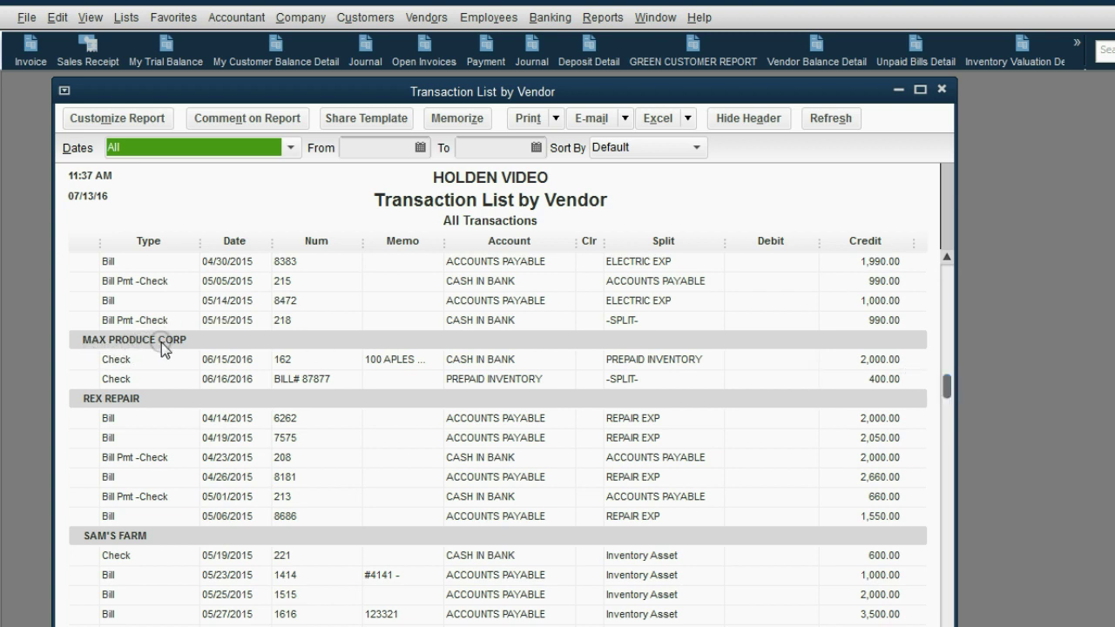
click(456, 357)
click(466, 380)
click(468, 364)
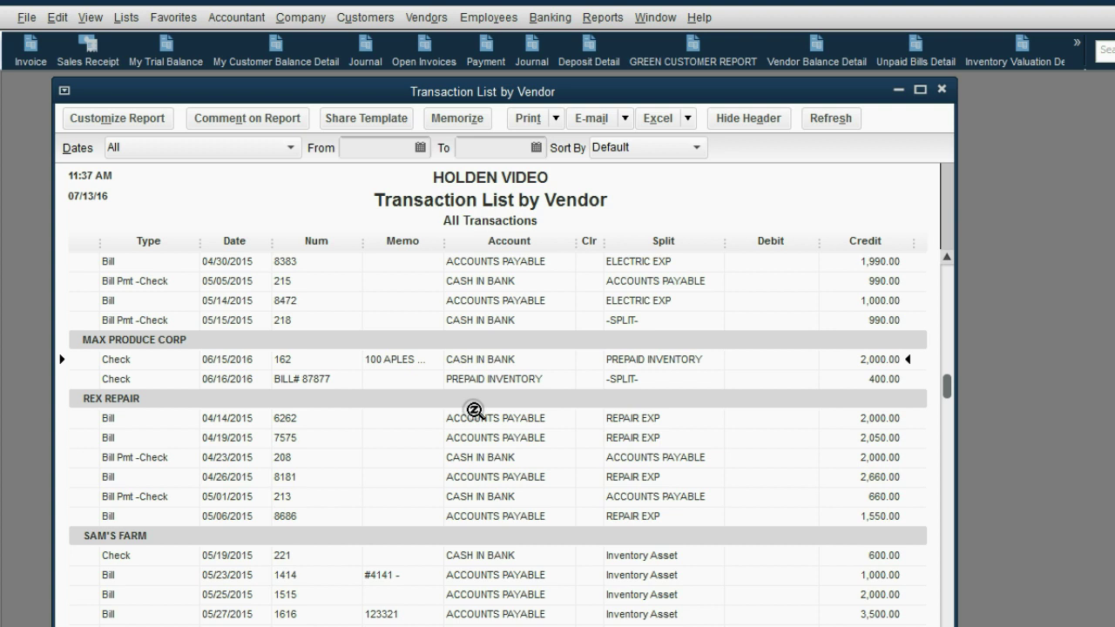
click(292, 384)
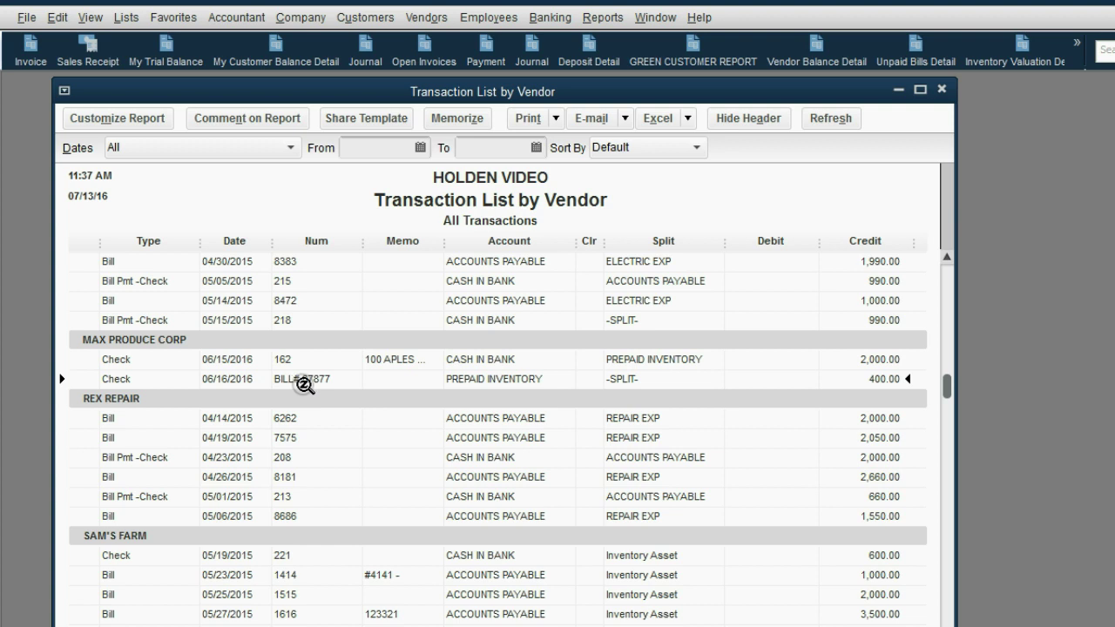
- Export the Transaction List by Vendor report to a new worksheet in a new Excel workbook and maximize the workbook window
click(659, 122)
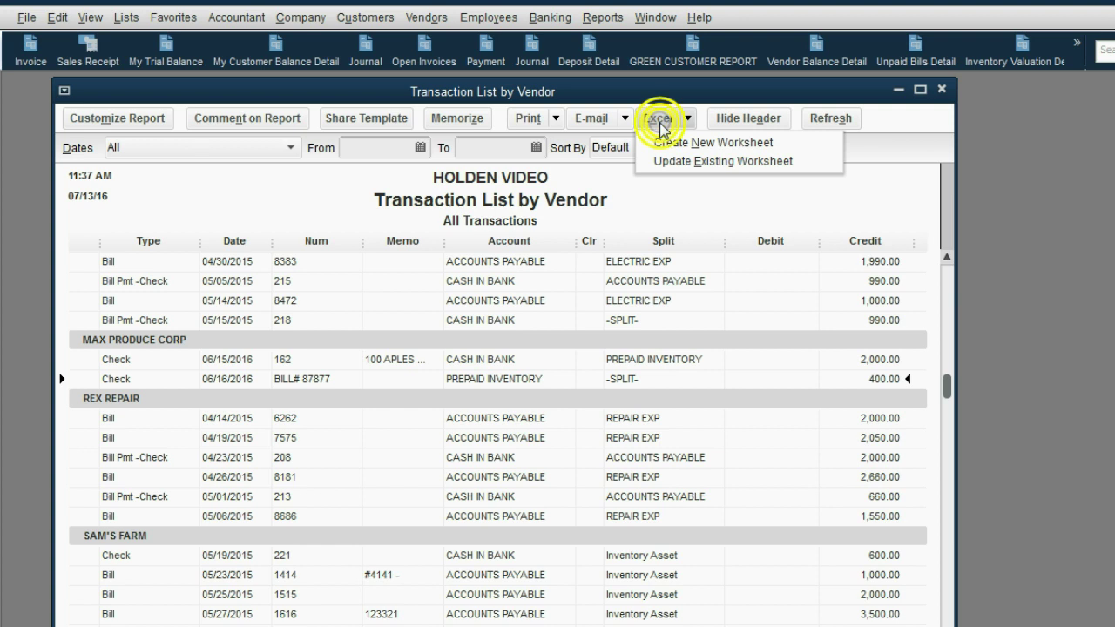
click(662, 142)
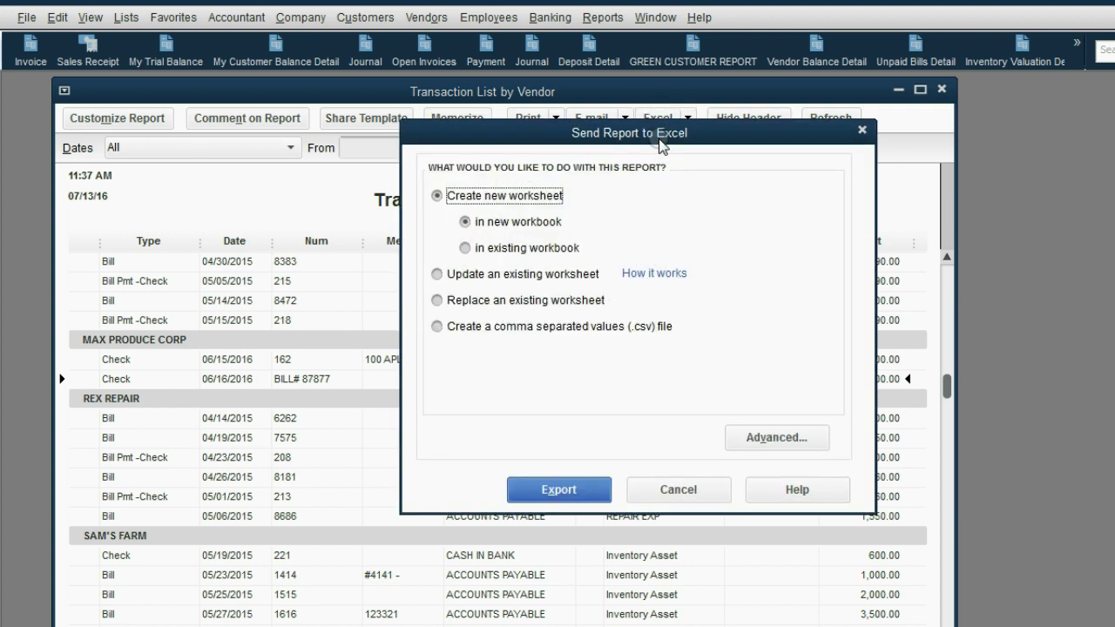
click(533, 491)
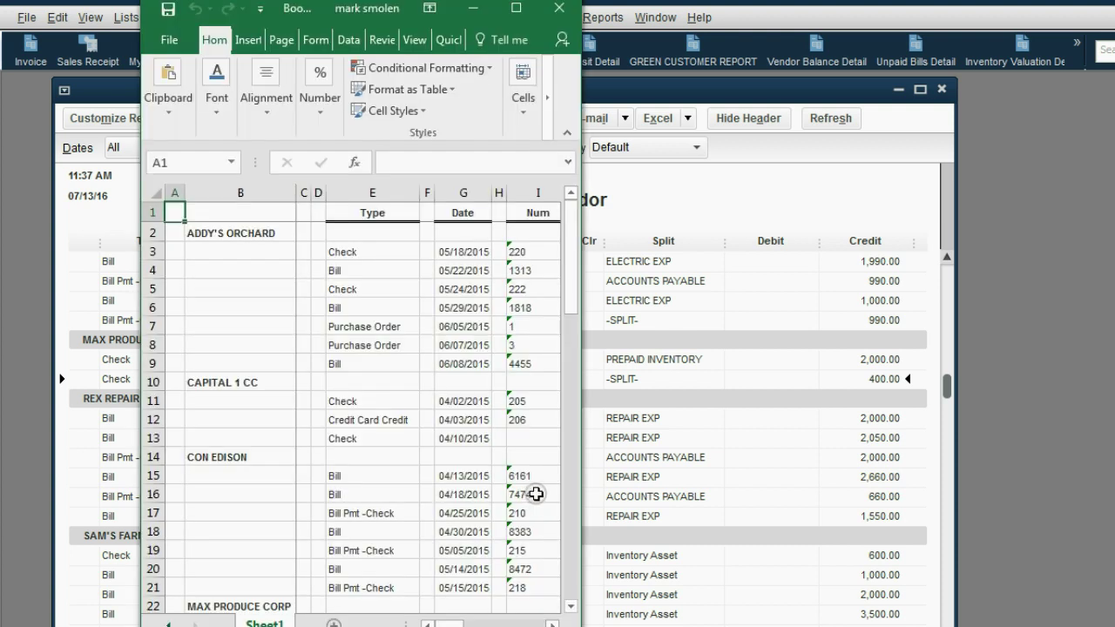
click(516, 7)
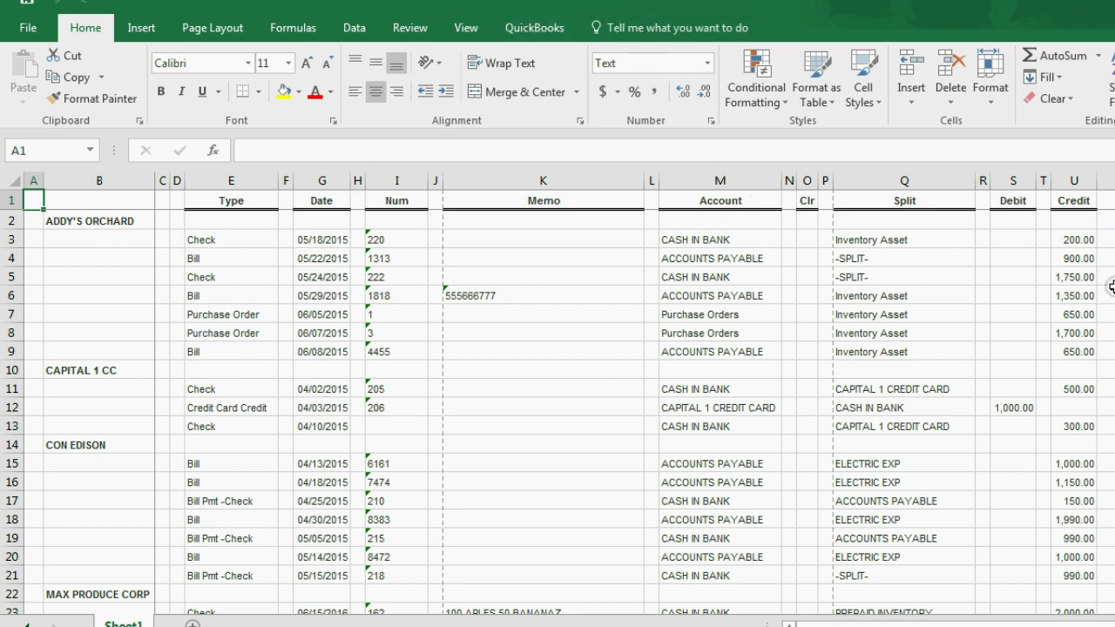
- Delete the empty column before the vendor names and the first empty column after them
scroll(558, 412, down, 4)
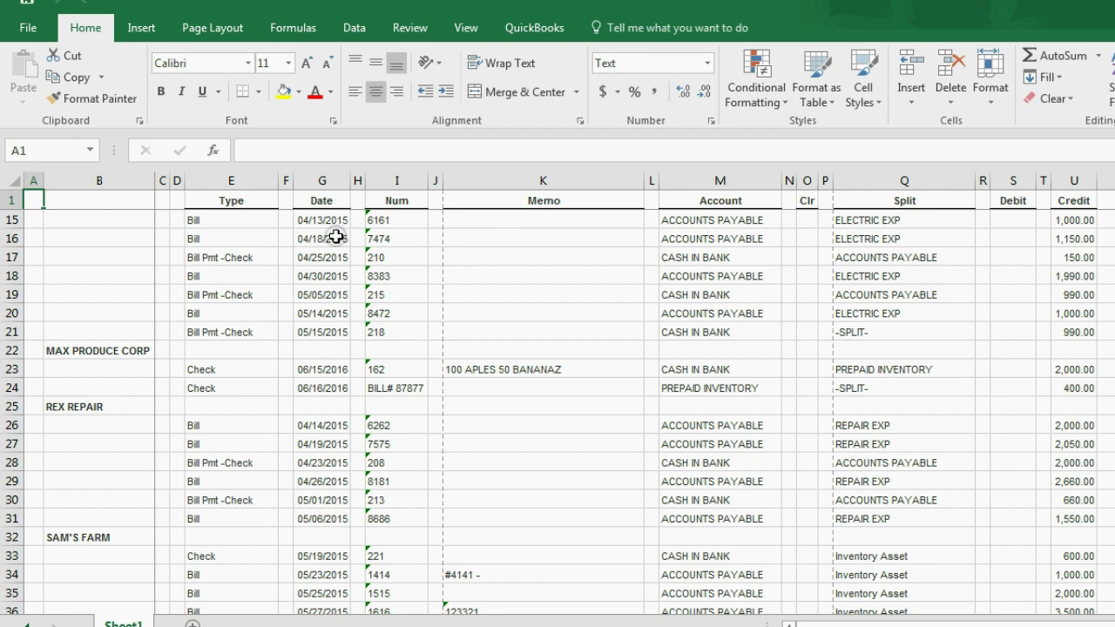
right_click(35, 184)
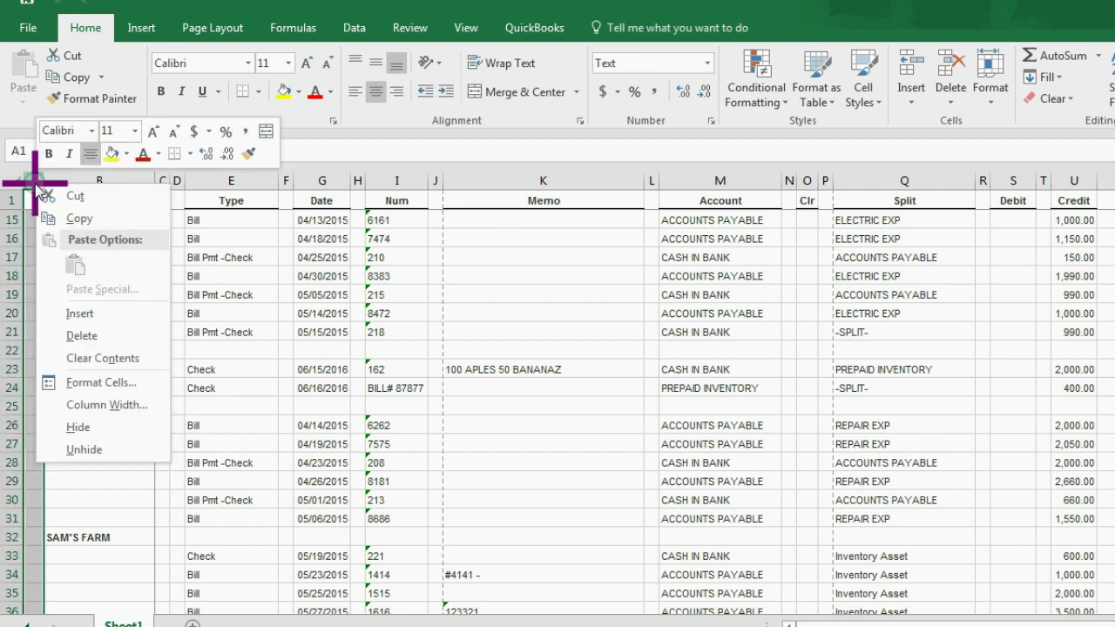
click(97, 335)
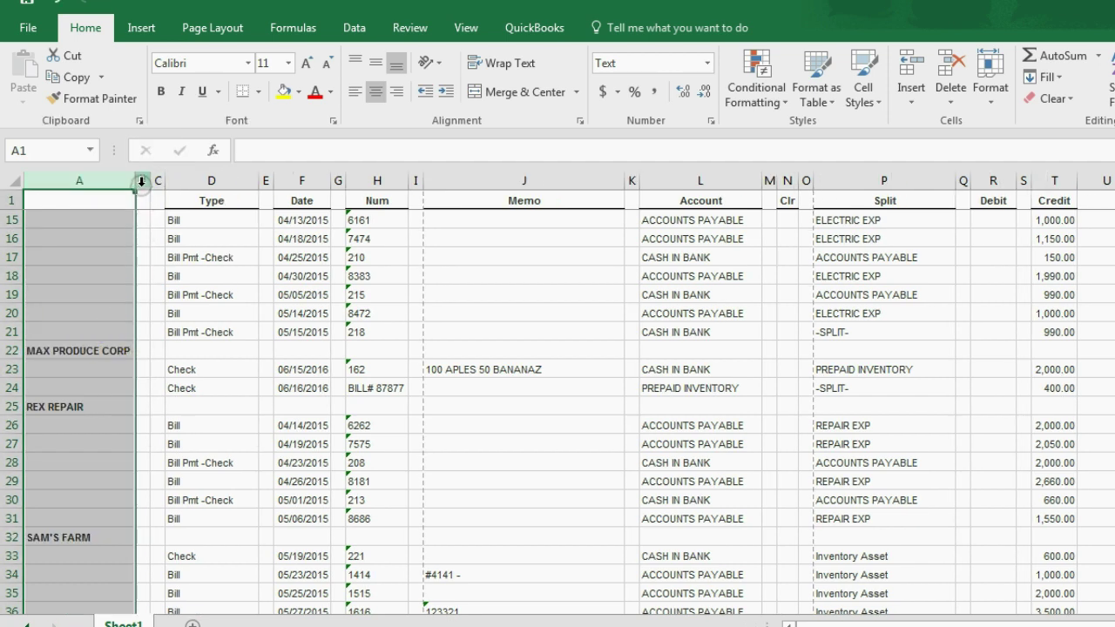
right_click(142, 181)
click(188, 338)
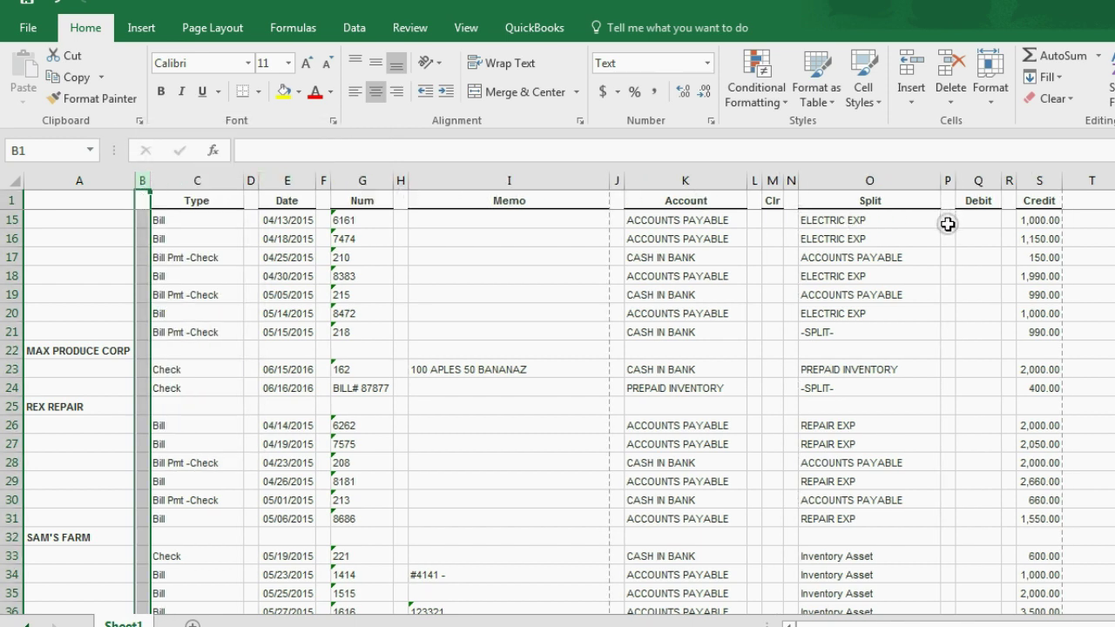
- Set the worksheet to a custom zoom of 150%
click(465, 27)
click(393, 69)
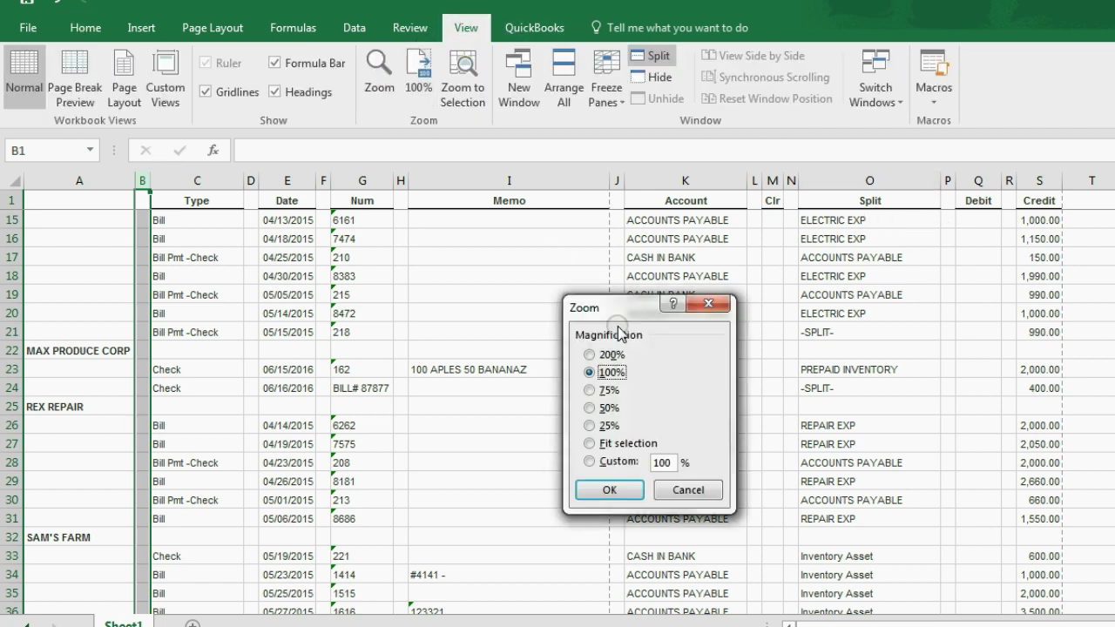
drag(675, 461, 651, 462)
text(150)
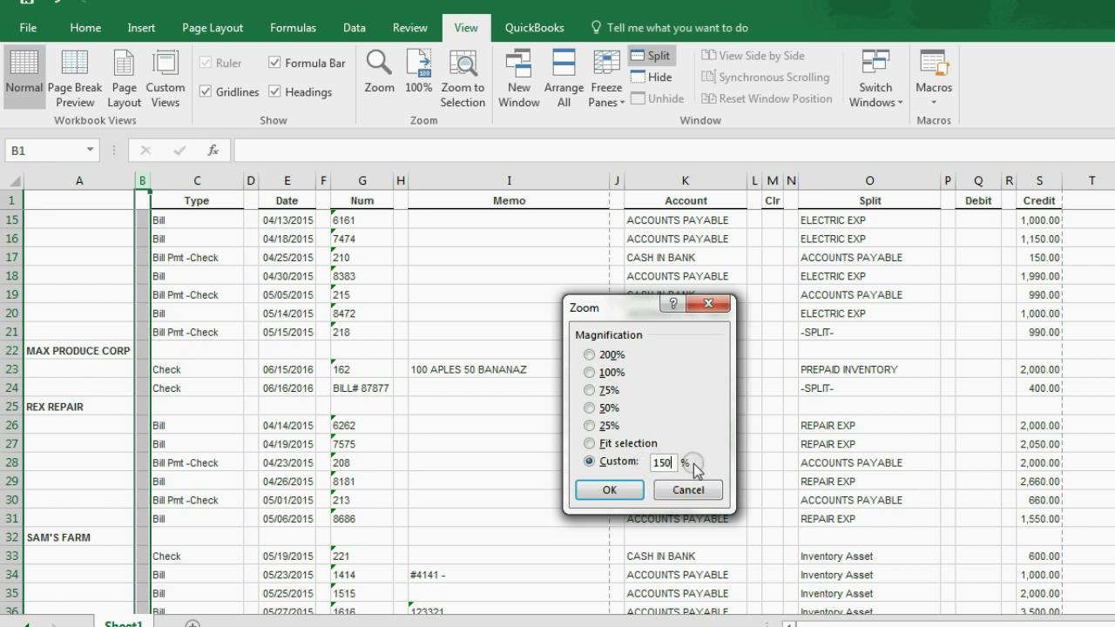
click(625, 491)
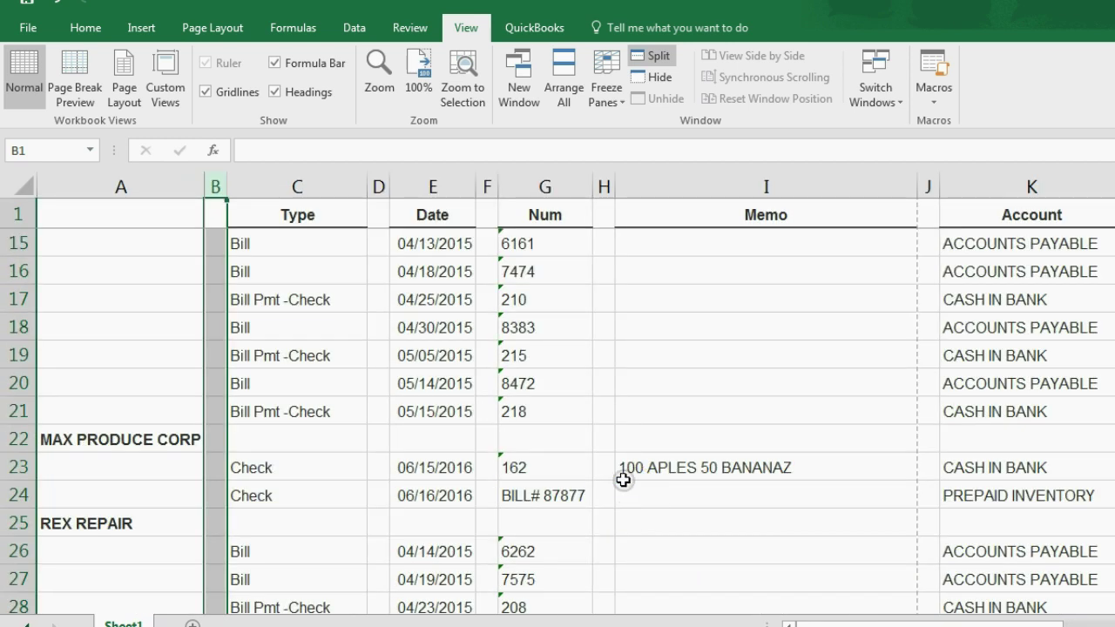
- Close the exported workbook and open the recent workbook REP INV WO, dismissing the document recovery list
key(alt+F4)
click(646, 349)
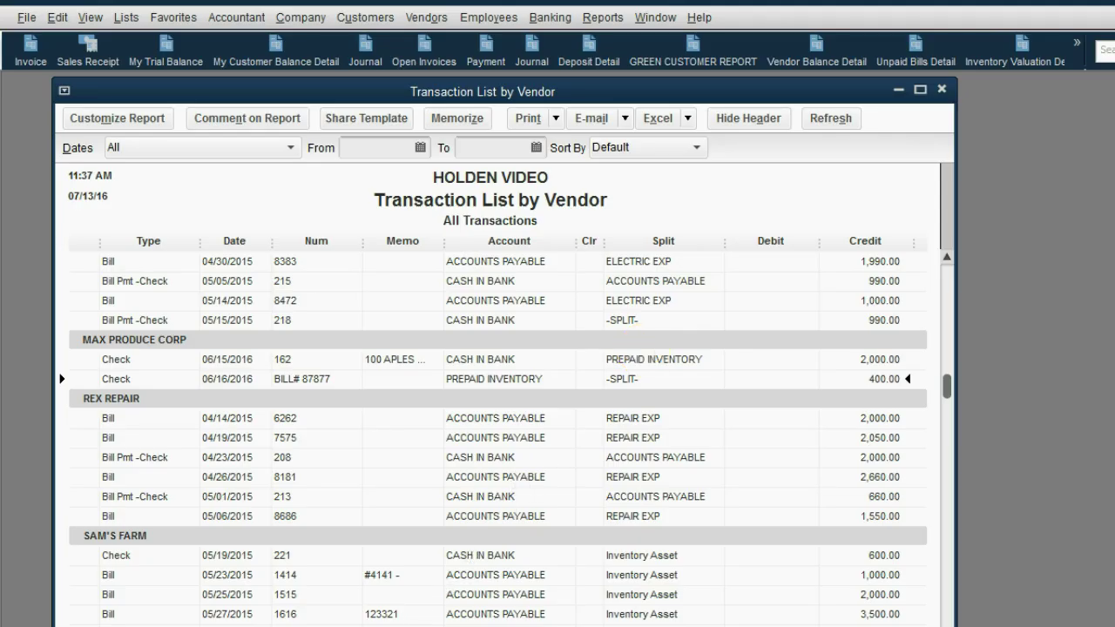
right_click(375, 626)
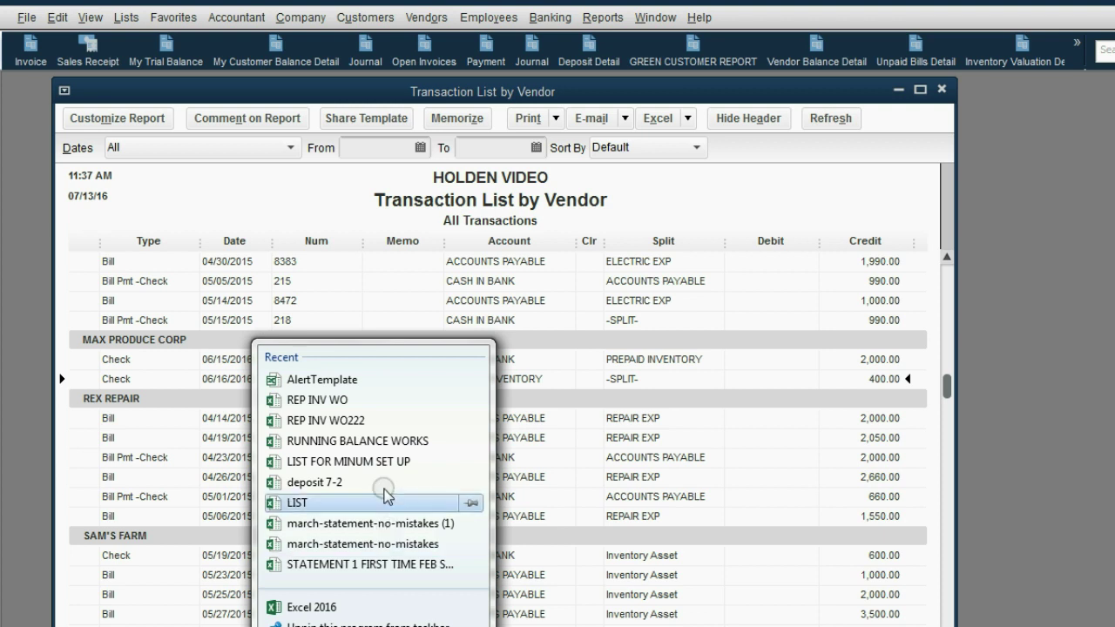
click(369, 399)
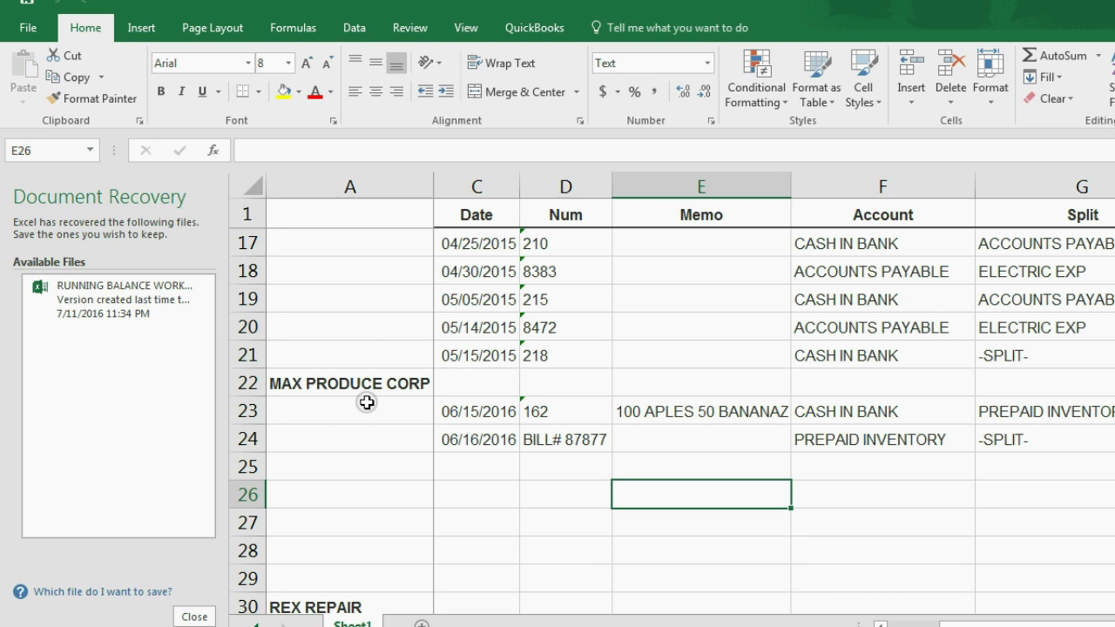
click(195, 616)
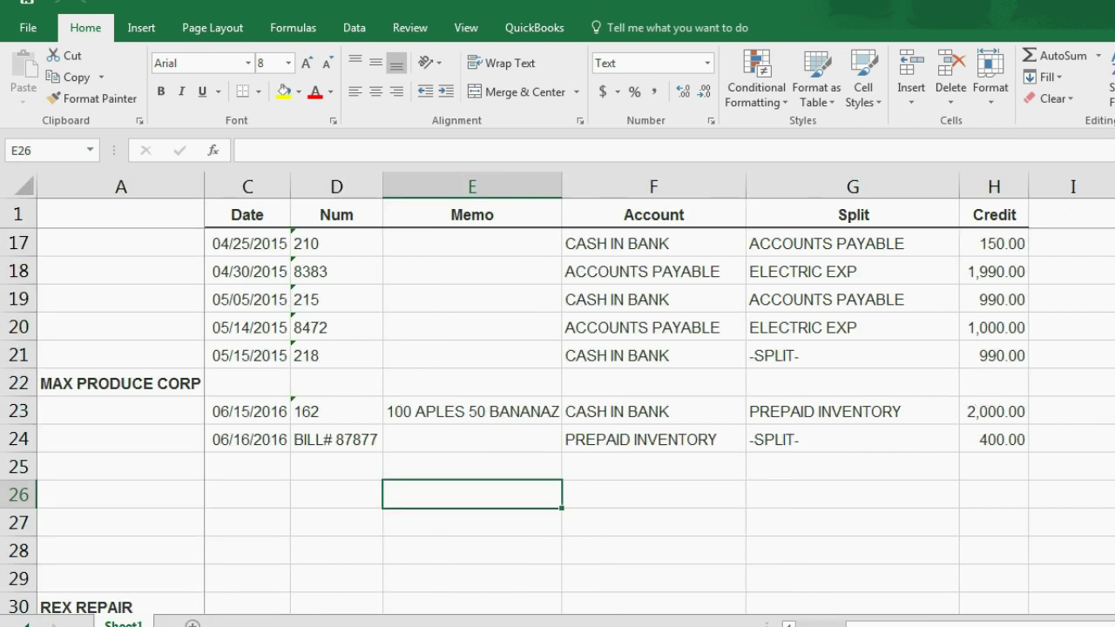
- Compare the credit amounts of the 06/15/2016 and 06/16/2016 entries under MAX PRODUCE CORP
scroll(557, 424, down, 2)
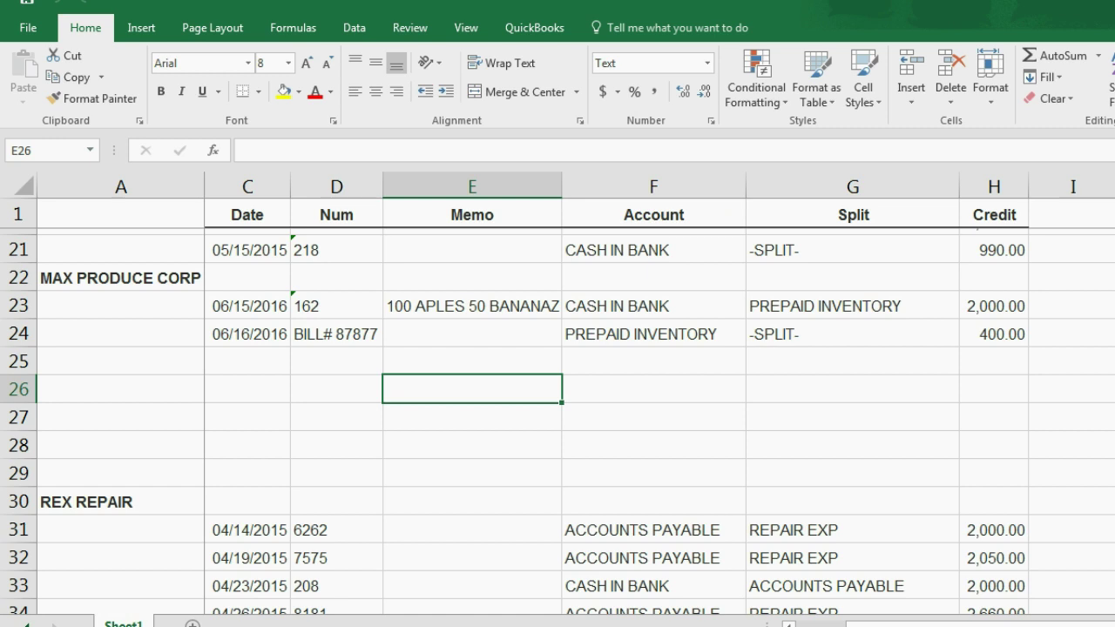
scroll(557, 421, down, 1)
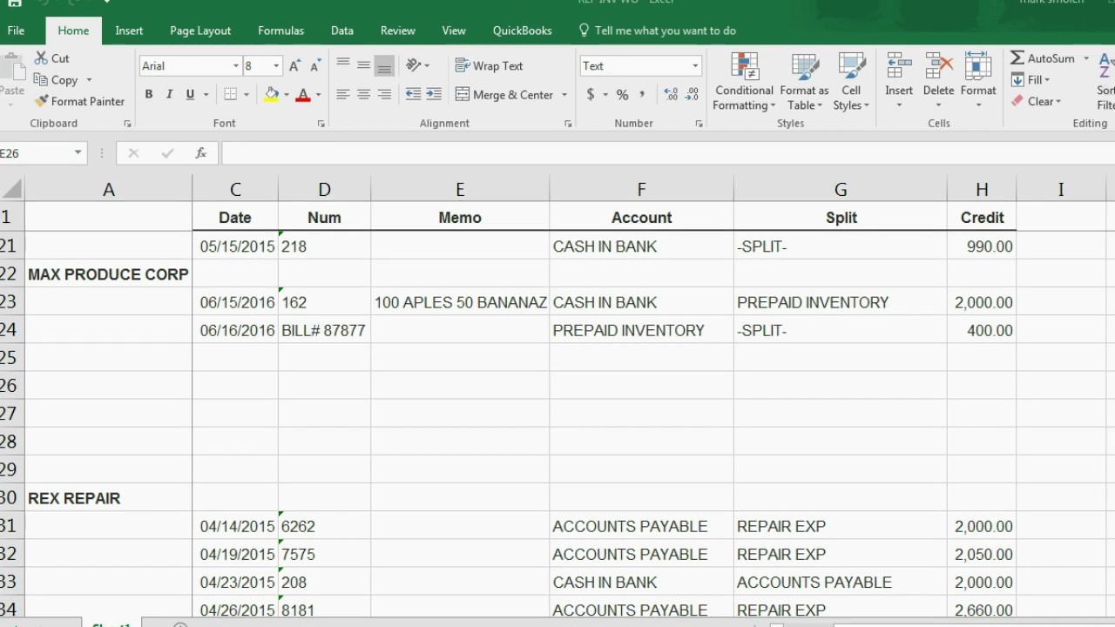
click(986, 302)
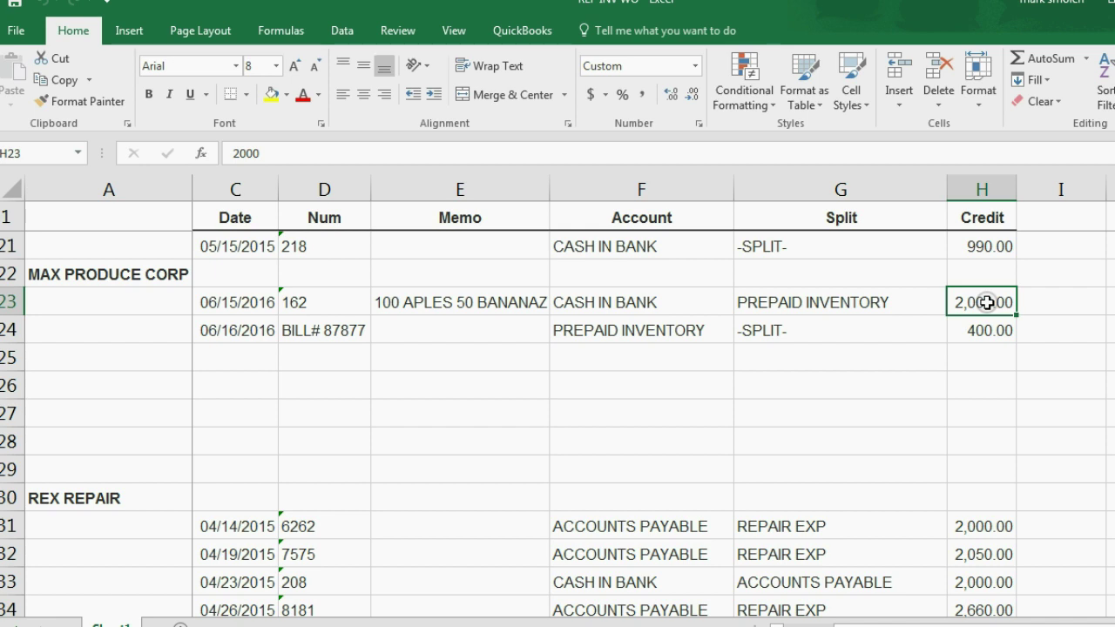
click(992, 332)
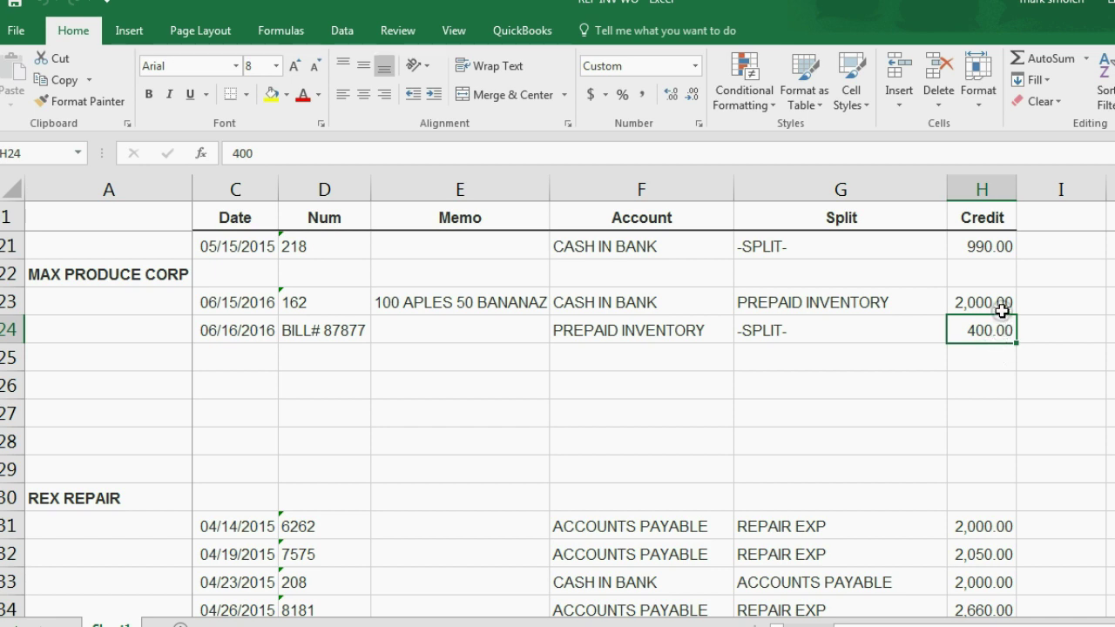
click(999, 307)
click(997, 329)
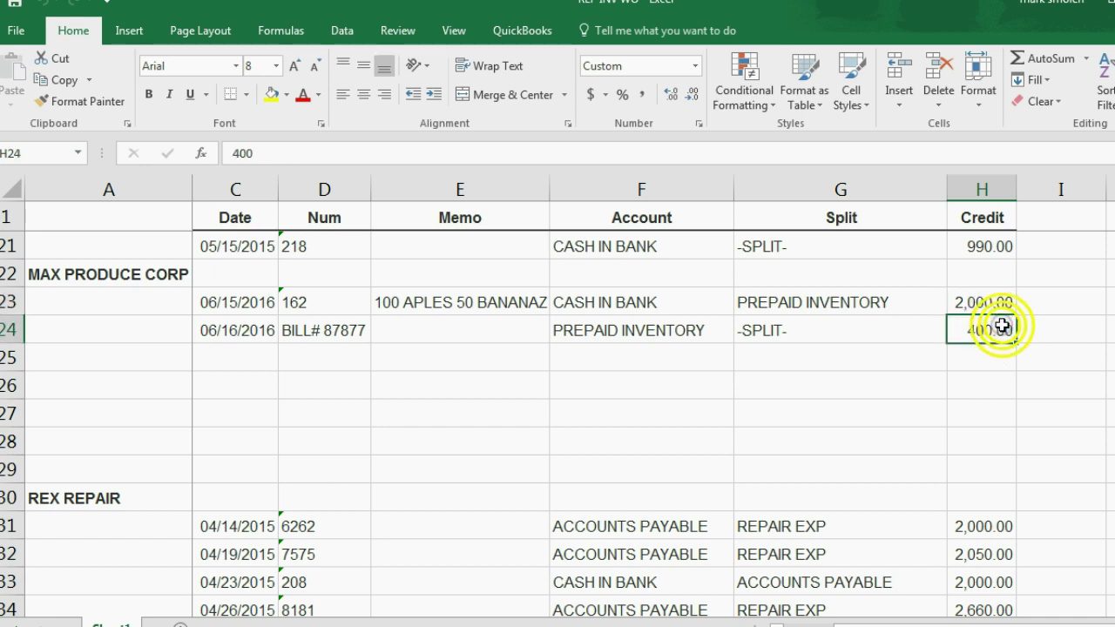
click(1041, 304)
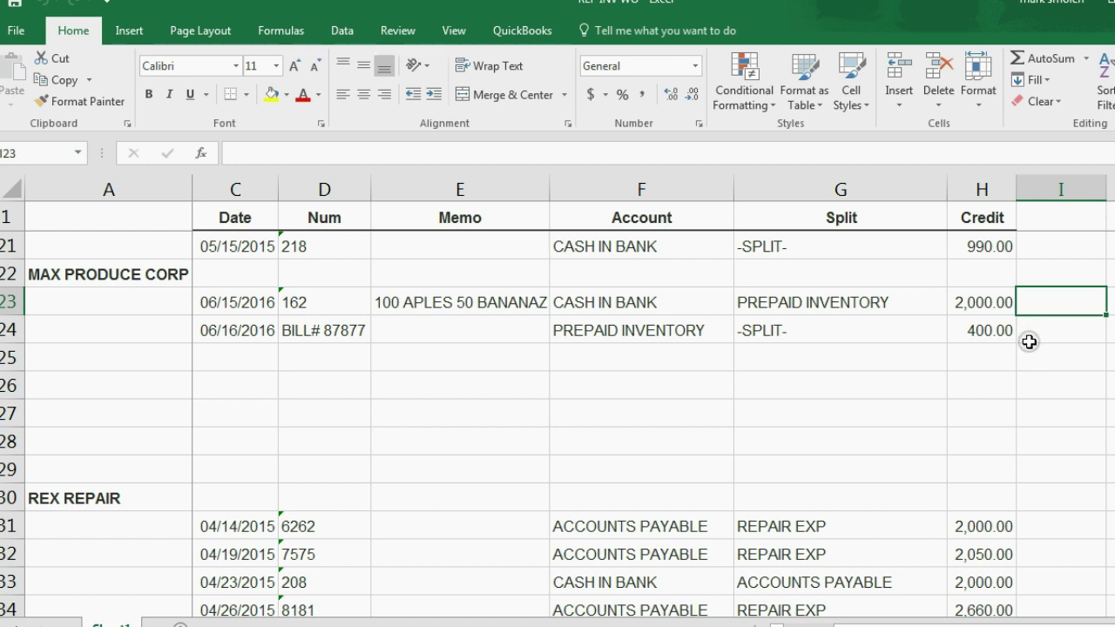
click(993, 305)
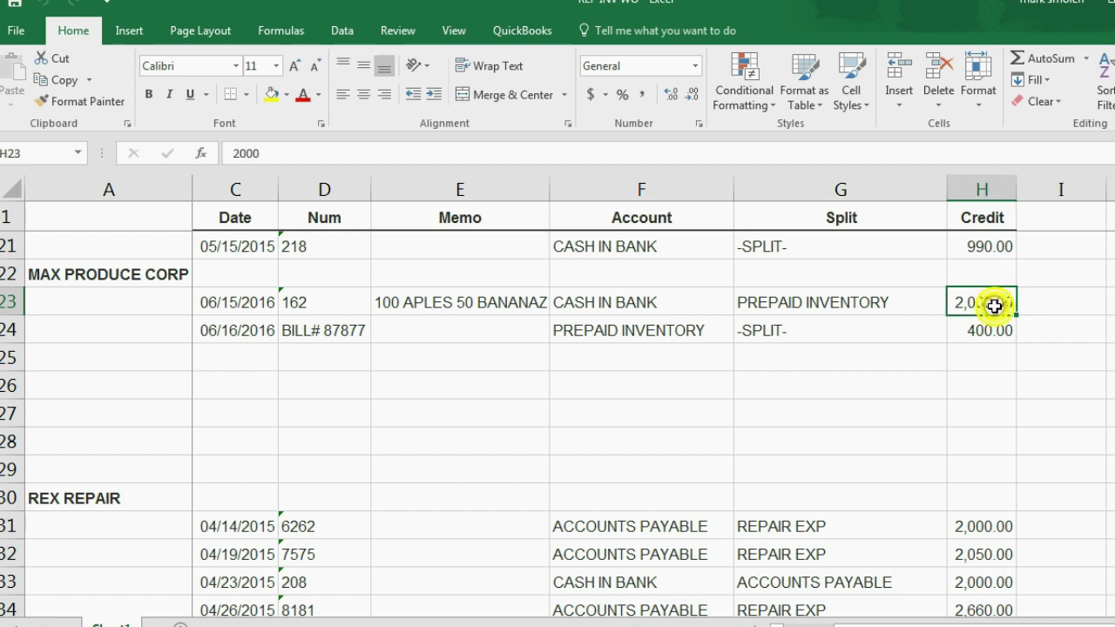
click(992, 322)
click(986, 307)
click(990, 330)
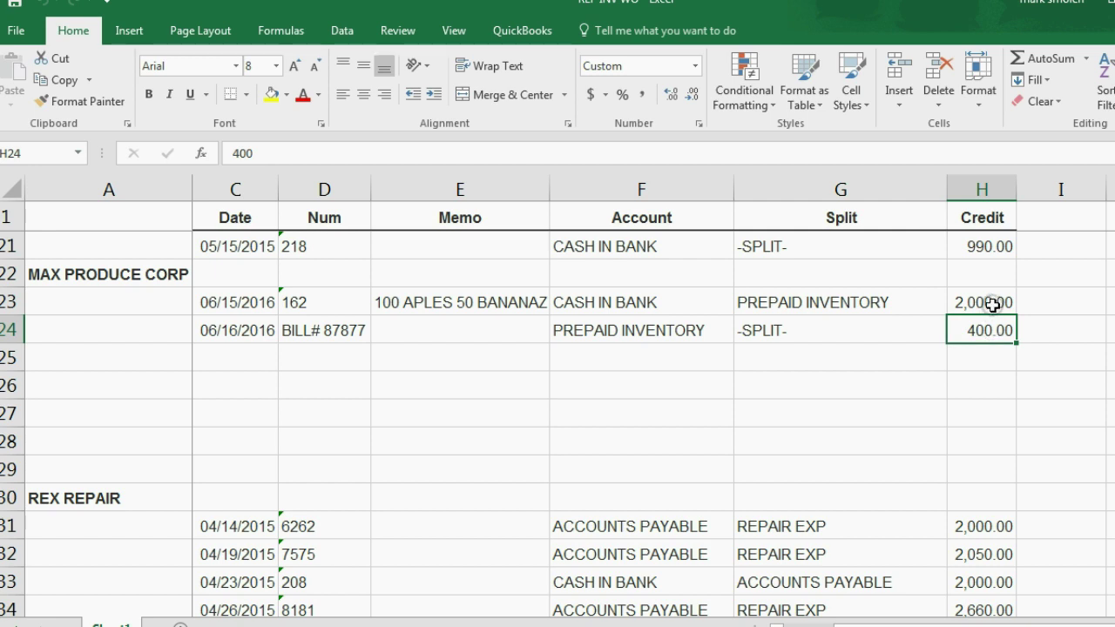
click(990, 300)
click(988, 327)
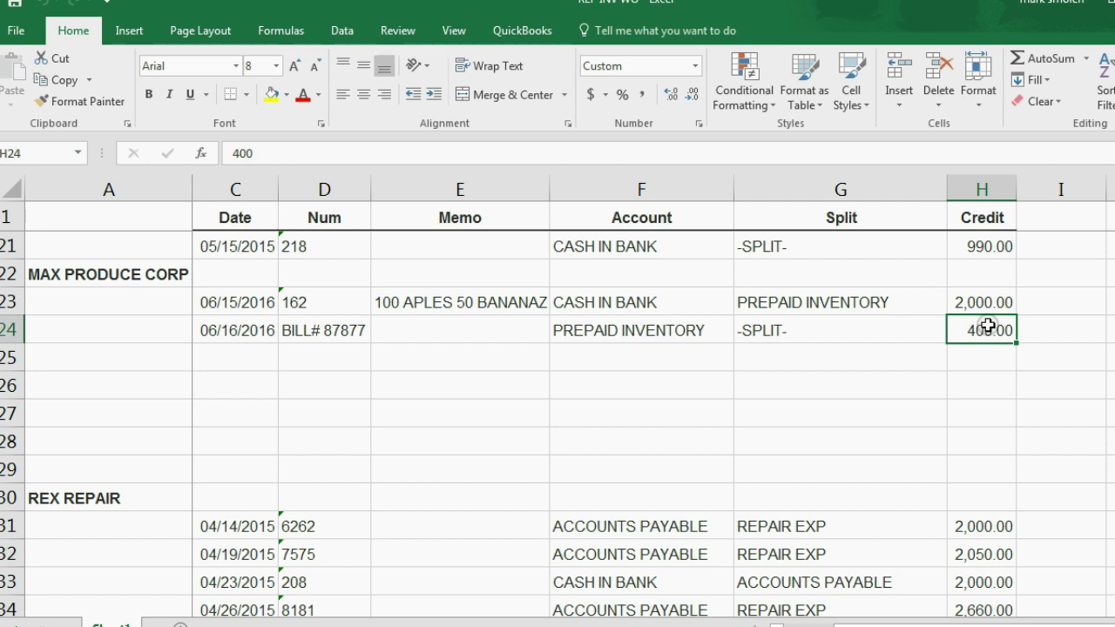
- Check the account of the BILL# 87877 entry against its credit amount and the credit amount of check 162
click(668, 336)
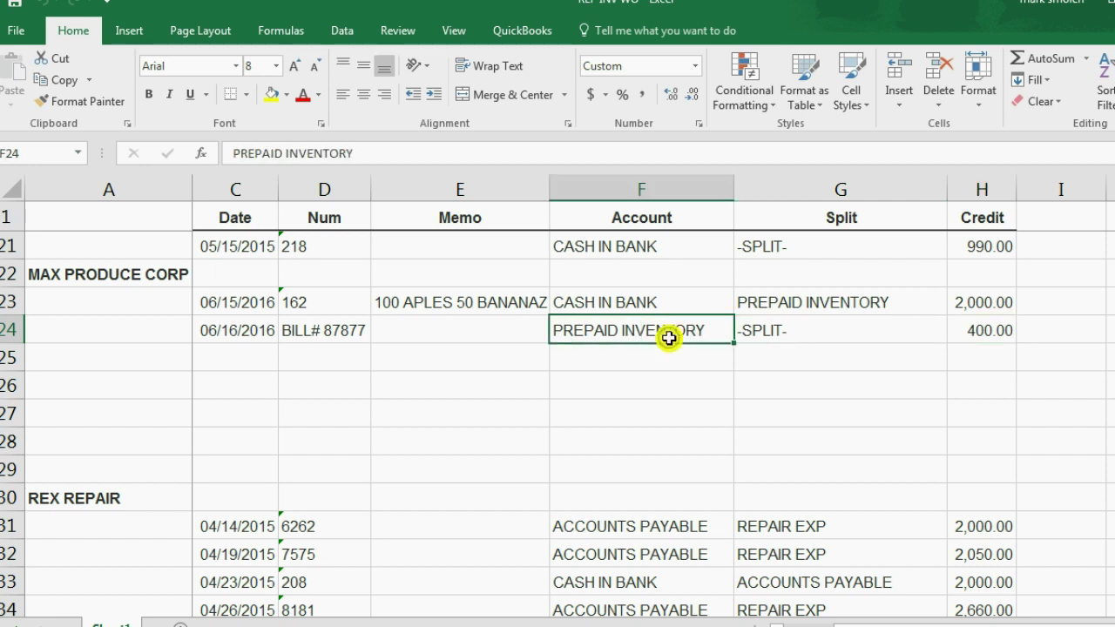
click(962, 333)
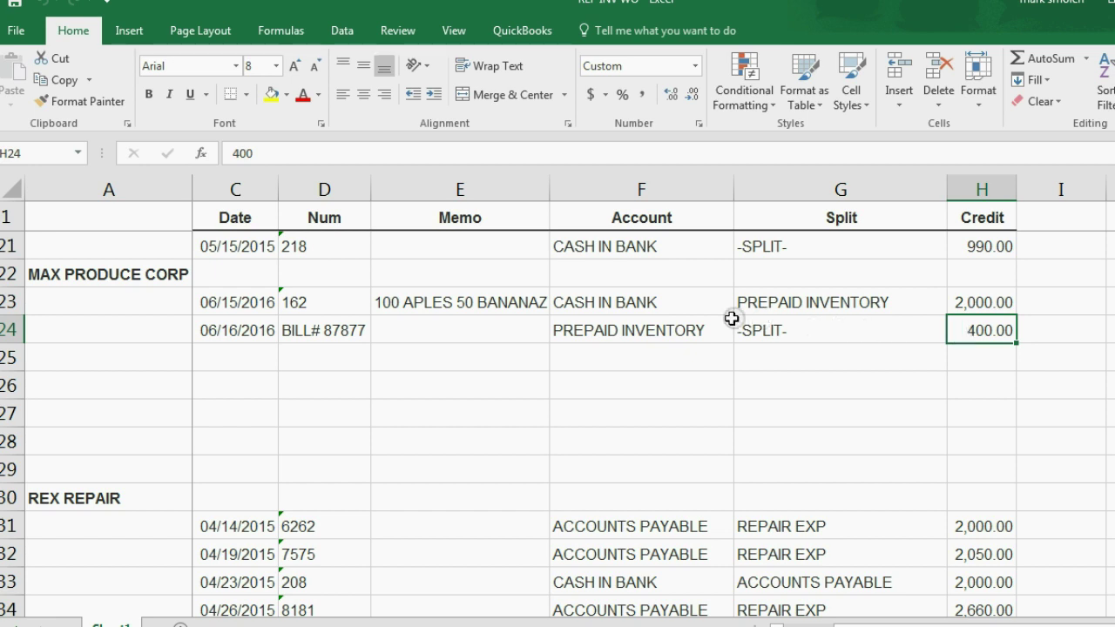
click(692, 333)
click(978, 327)
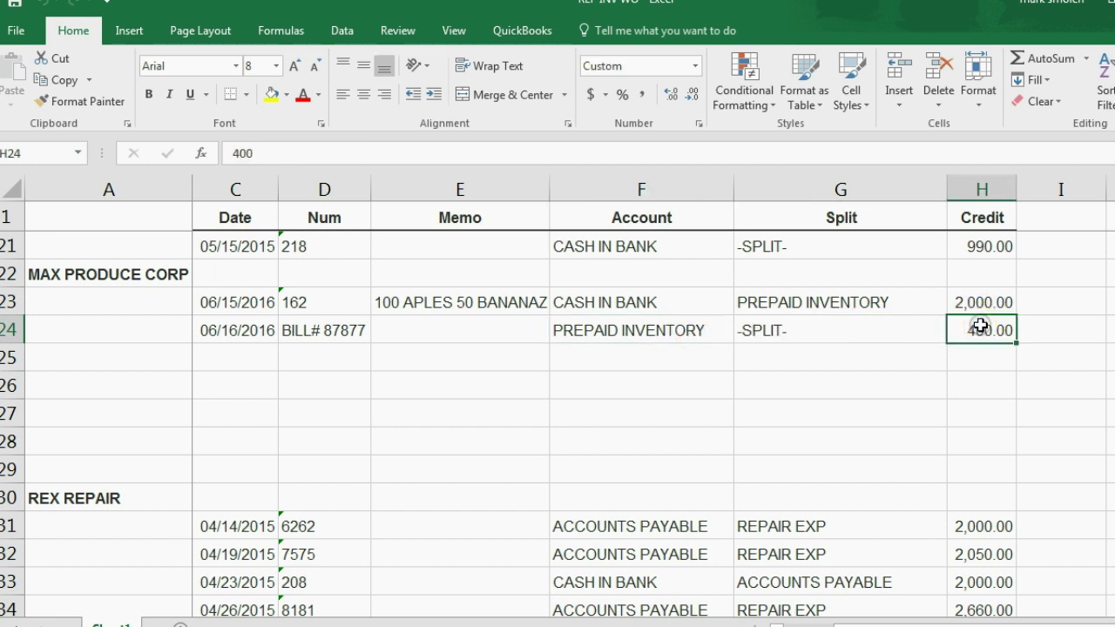
click(986, 300)
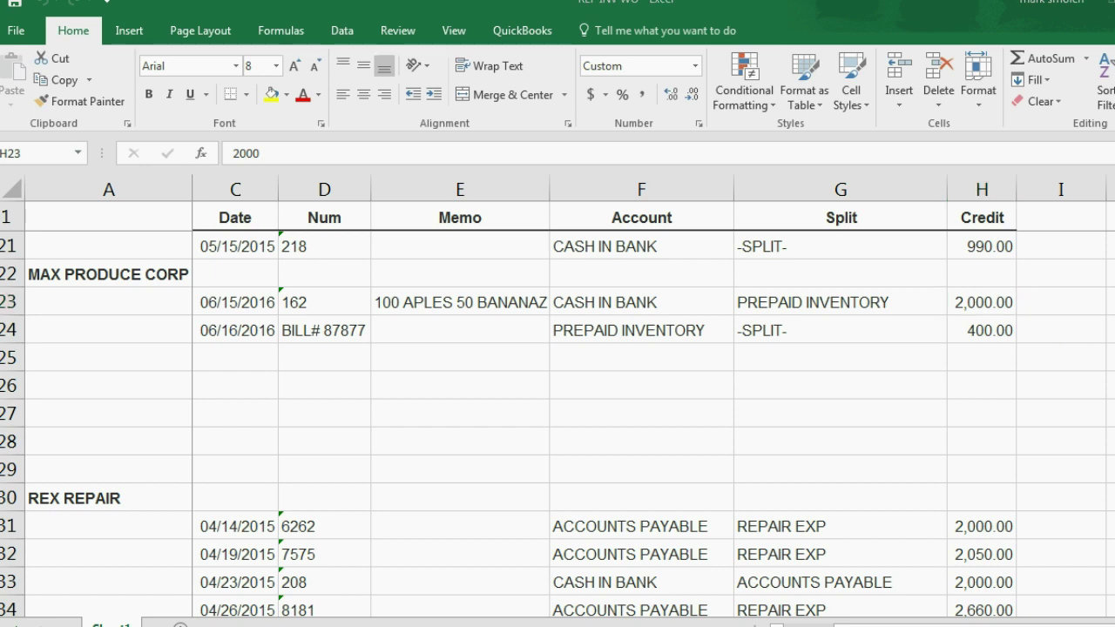
- Review the MAX PRODUCE CORP block of checks and bills, covering rows 23 to 28 from Date through Credit
click(151, 274)
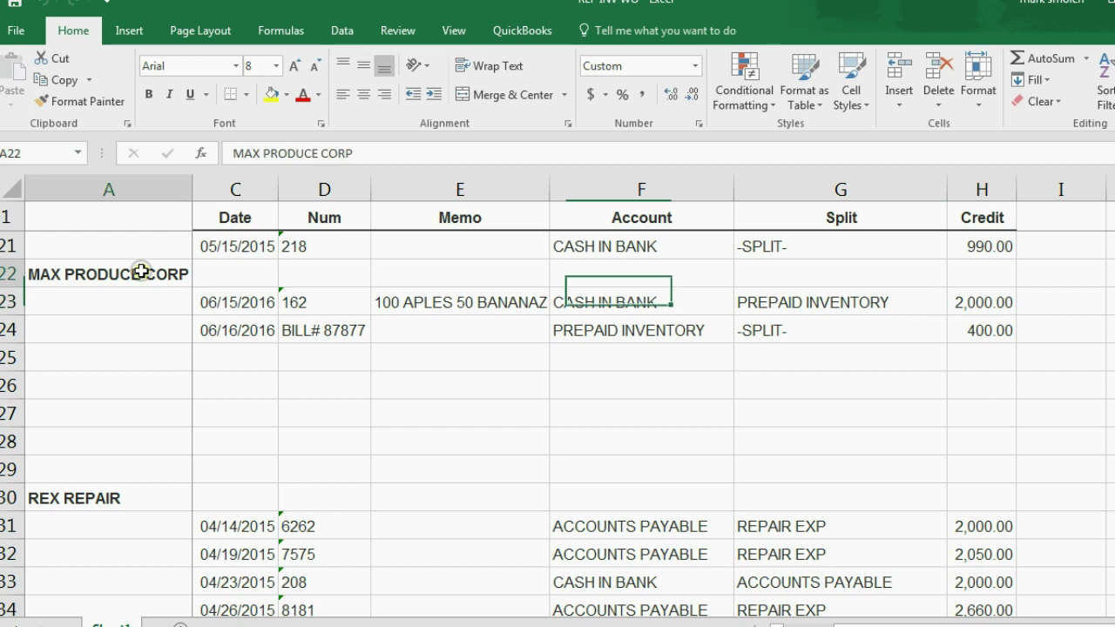
drag(150, 273, 1100, 445)
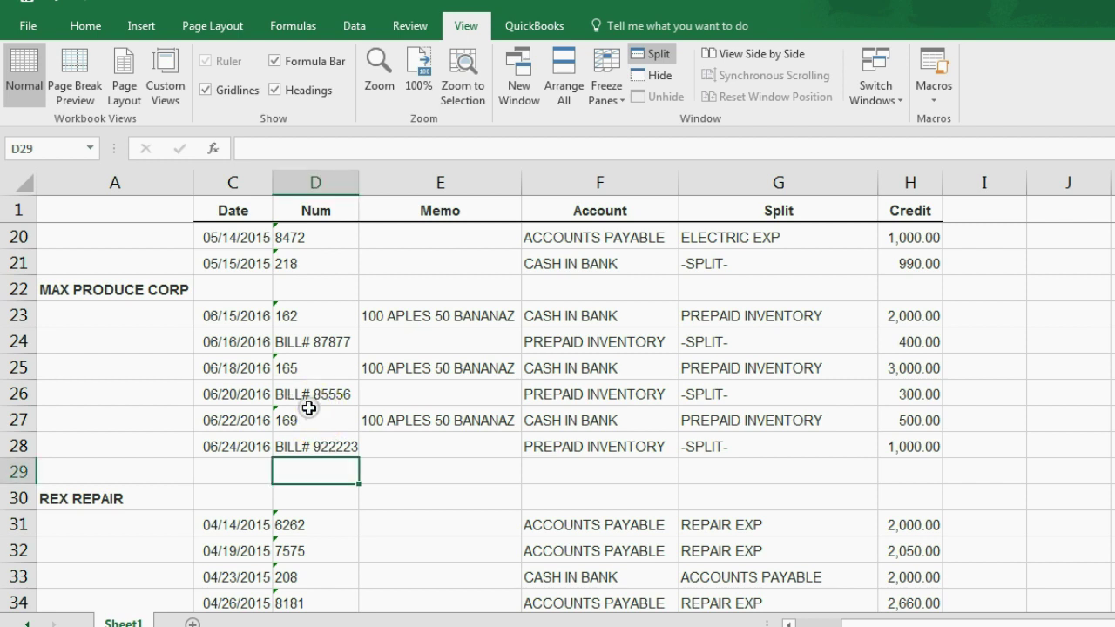
drag(254, 316, 883, 448)
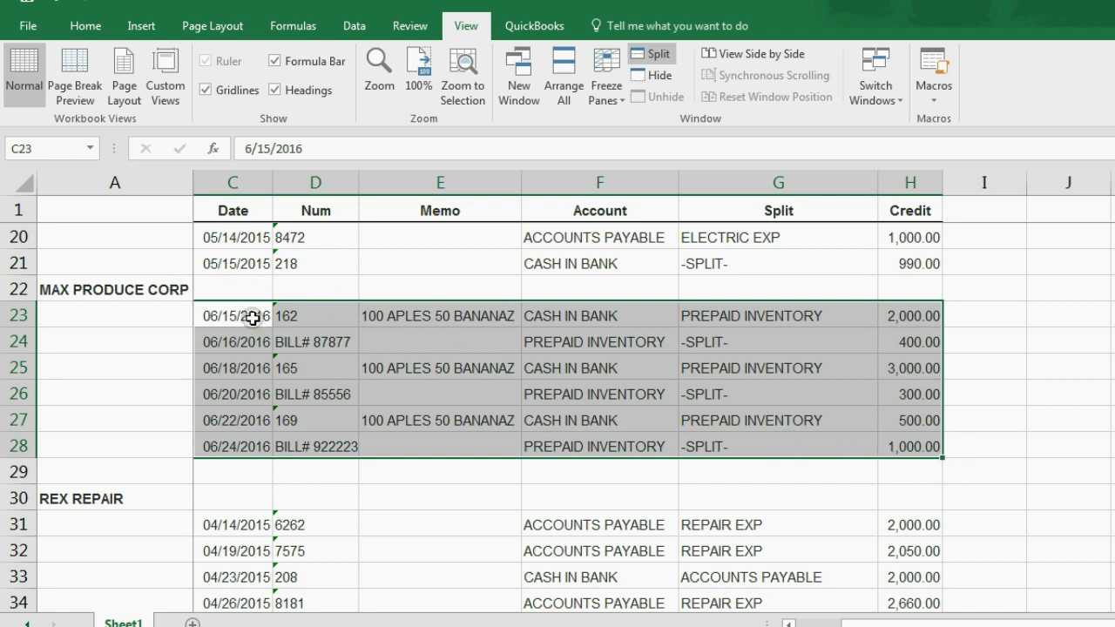
click(249, 316)
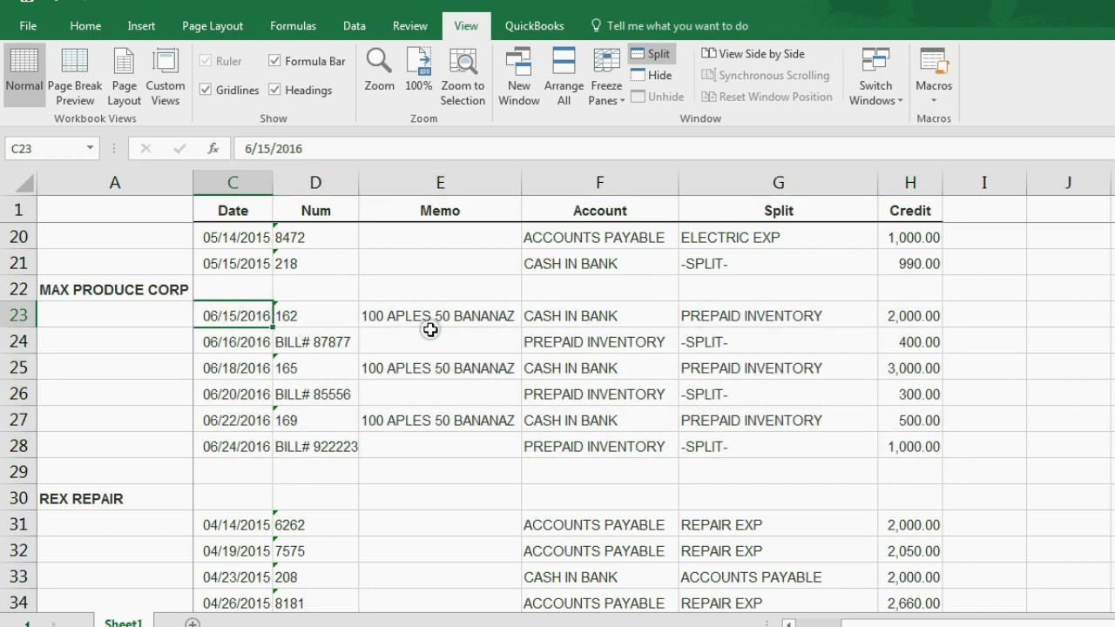
- Review the dates and credit amounts of the MAX PRODUCE CORP entries in rows 24 to 27
click(261, 342)
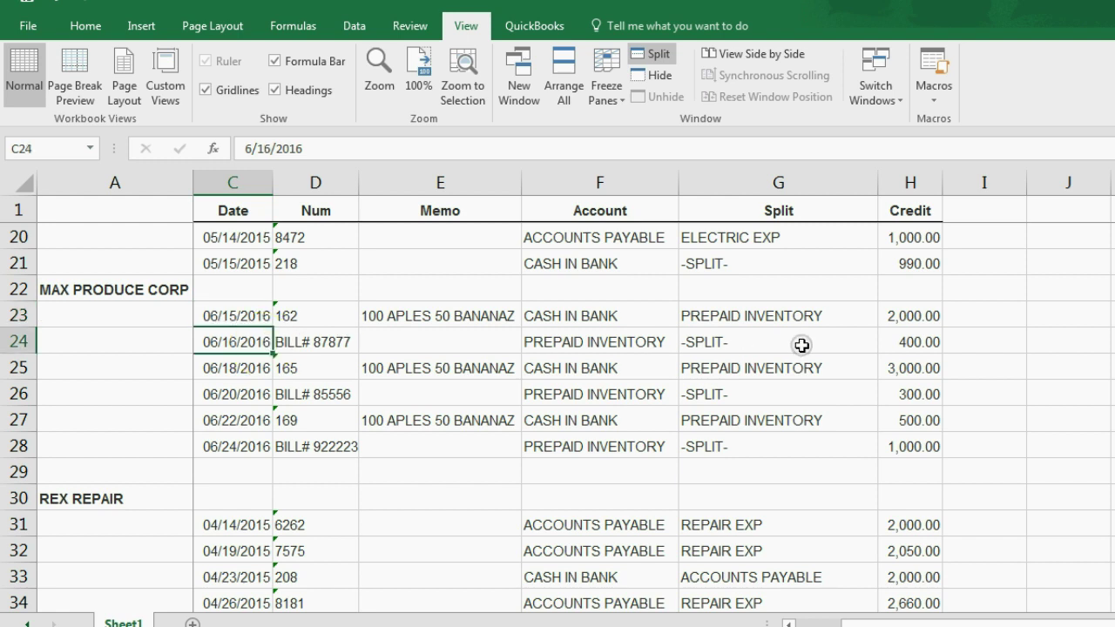
click(912, 348)
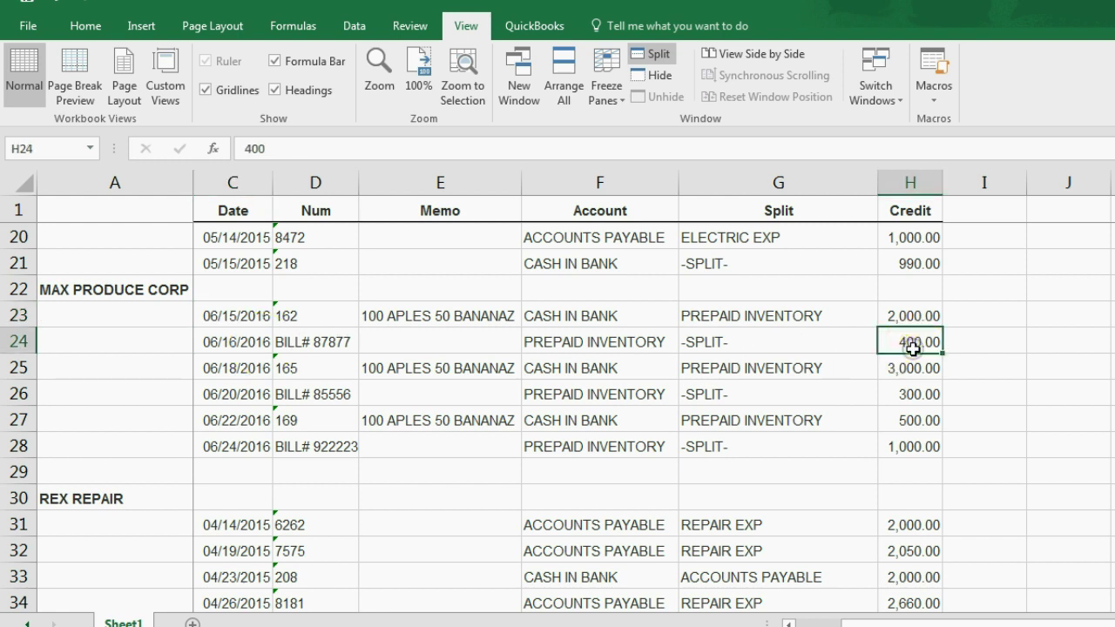
click(261, 369)
click(889, 371)
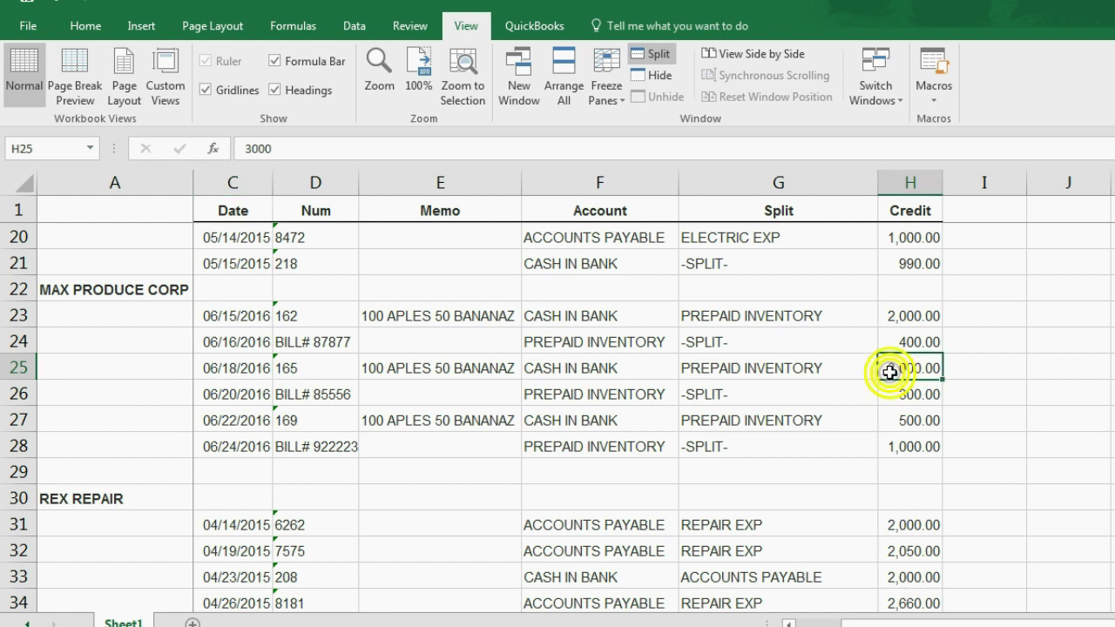
click(263, 417)
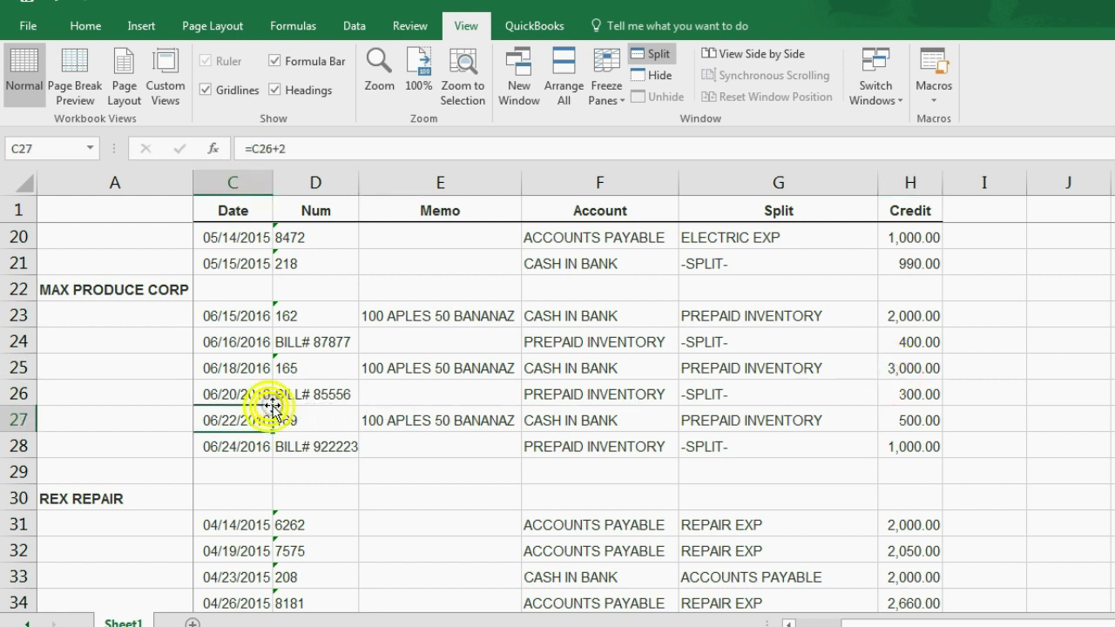
click(895, 394)
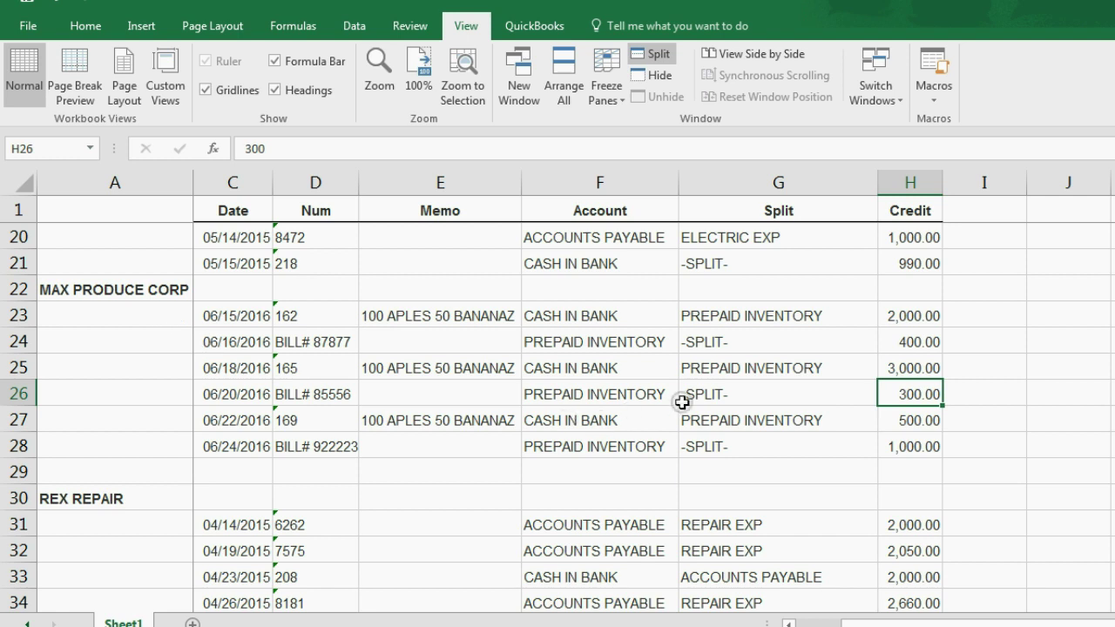
- Compare the credit amounts of the three MAX PRODUCE CORP bills with the credit amount of check 162
click(909, 341)
click(909, 394)
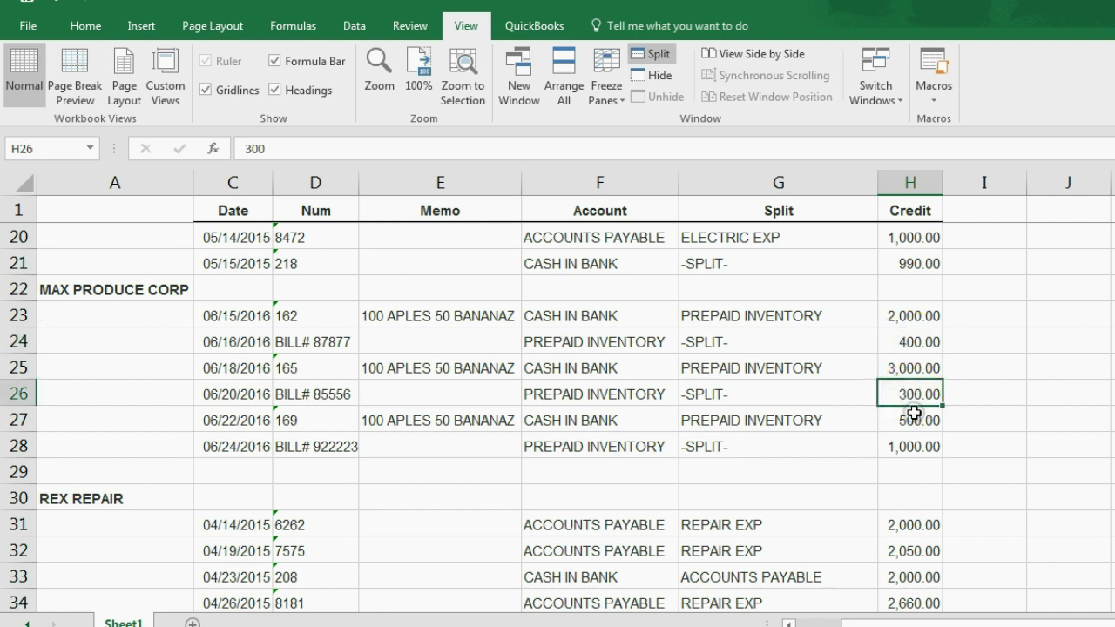
click(915, 449)
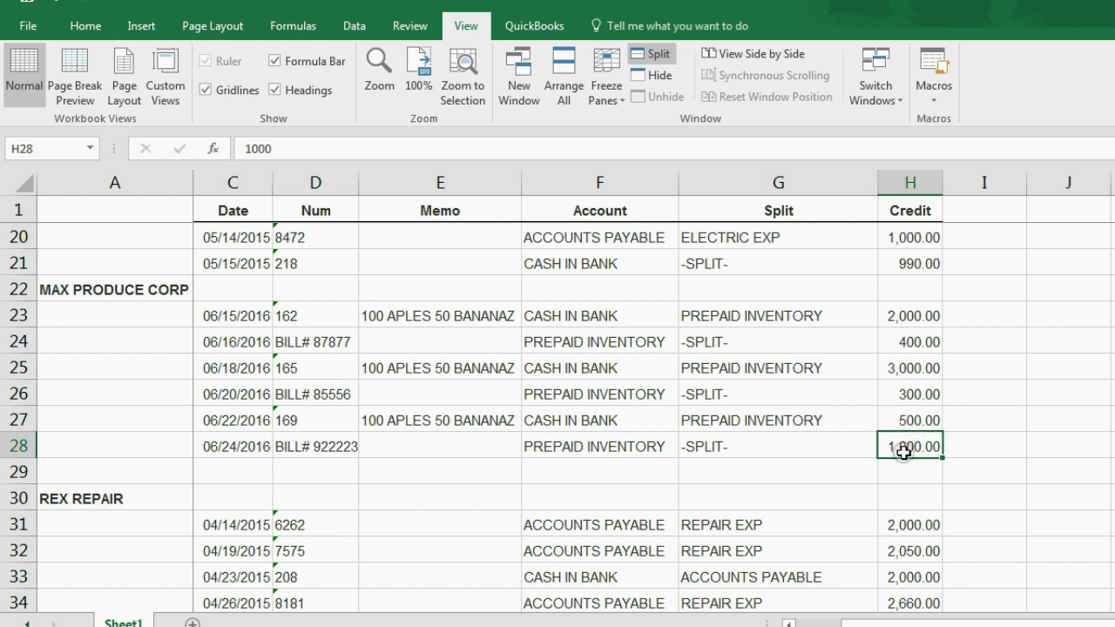
click(912, 315)
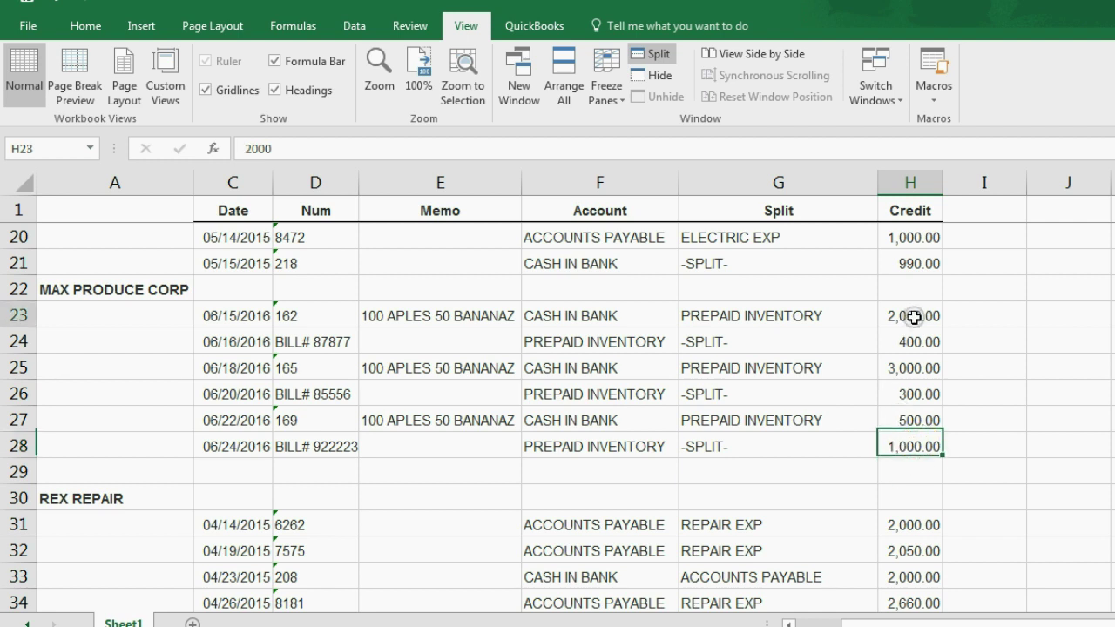
click(977, 316)
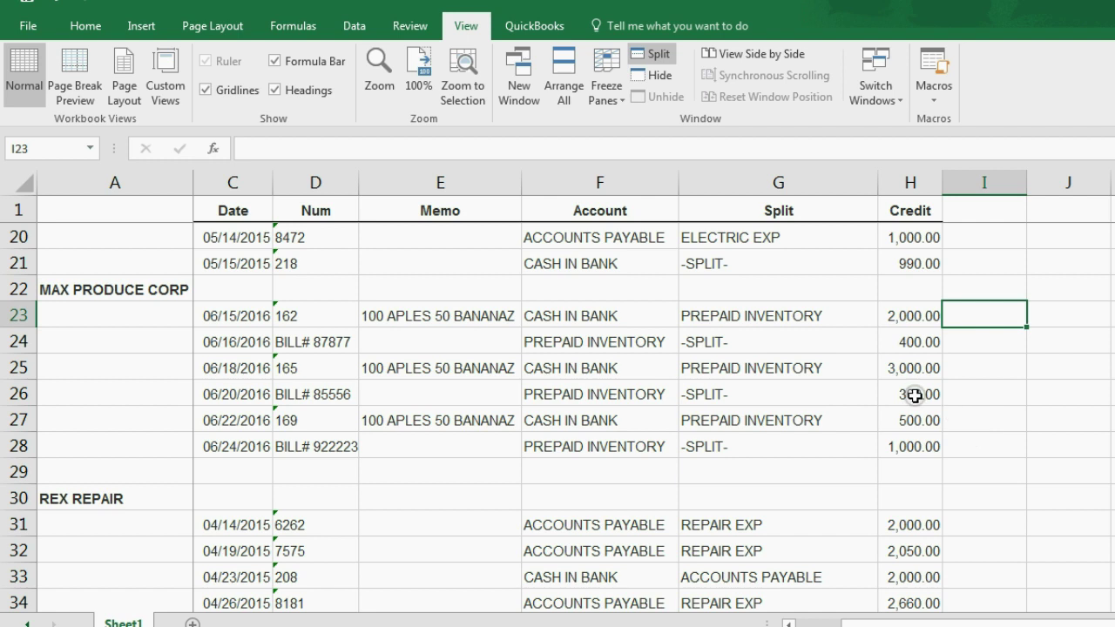
- Check the Split entries of the MAX PRODUCE CORP bills and the cells beside the credit amounts in column I
click(752, 348)
click(754, 392)
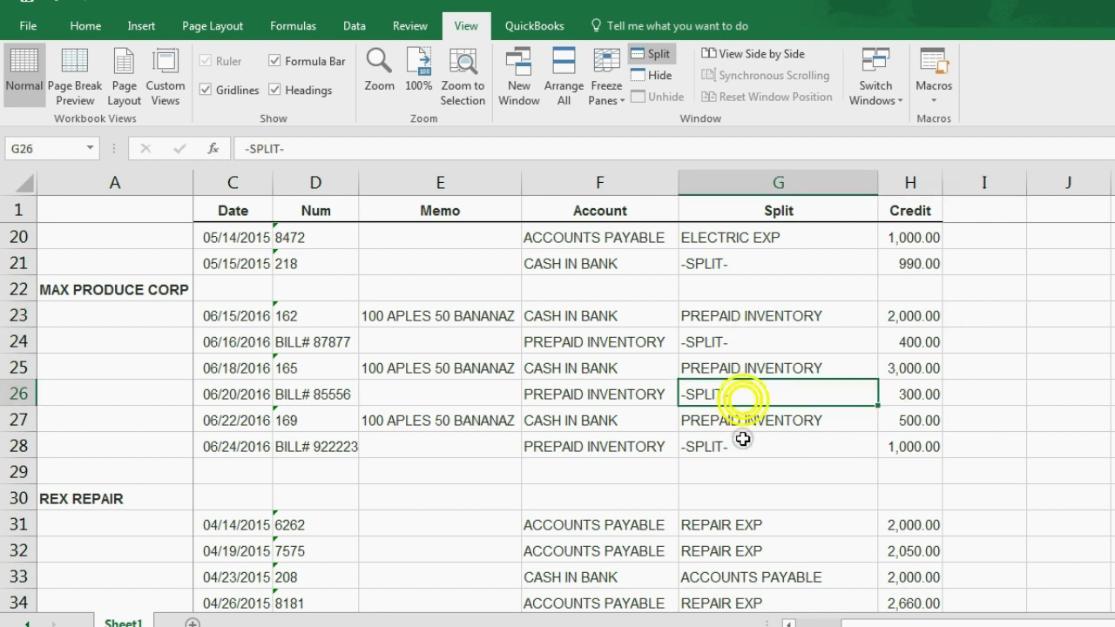
click(743, 464)
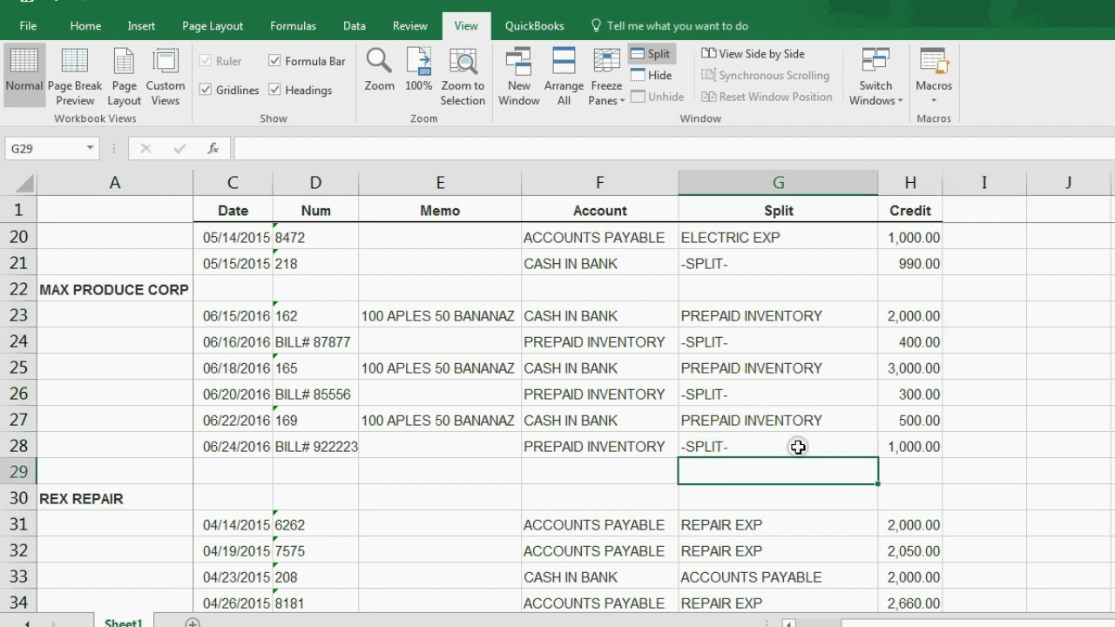
click(771, 350)
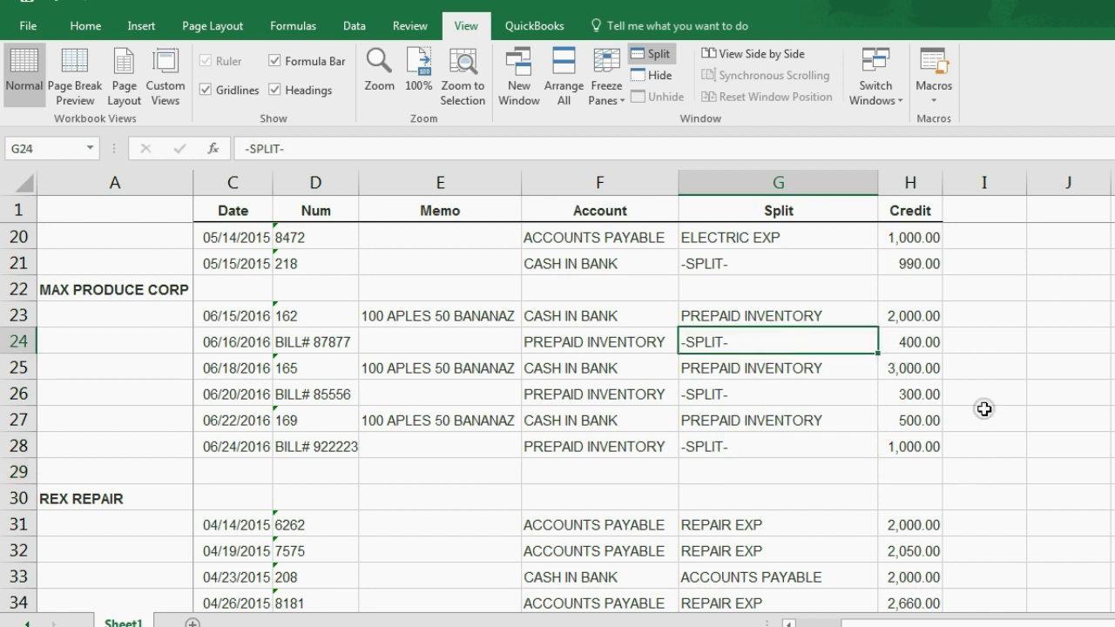
click(975, 317)
click(976, 341)
click(977, 394)
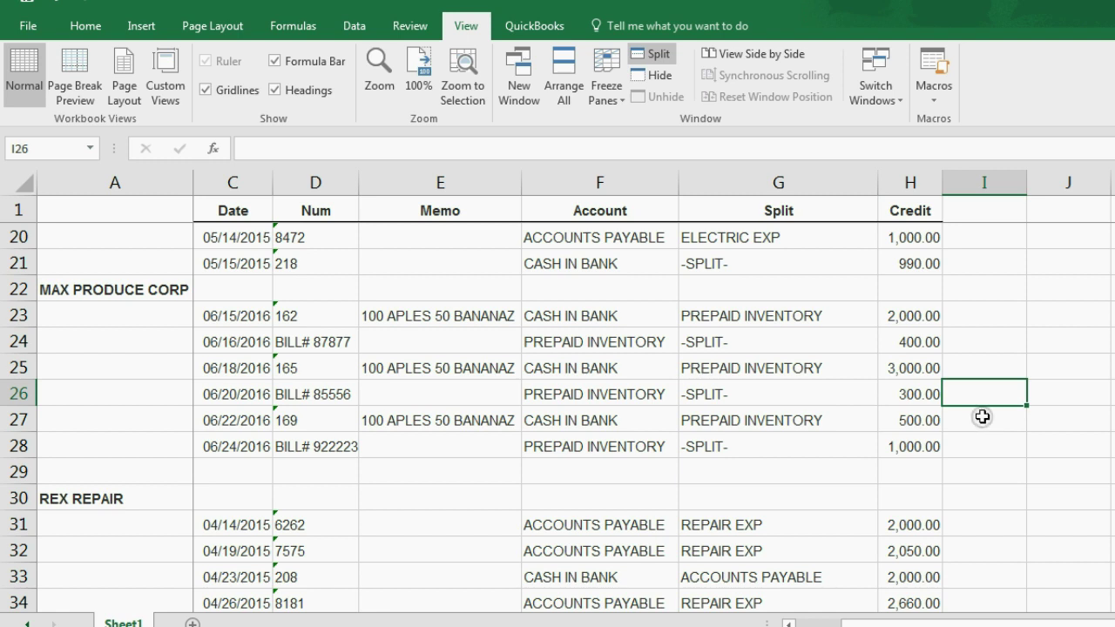
- Start an IF formula in I23 that tests whether the split in G23 equals "PREPAID INVENTORY"
click(984, 318)
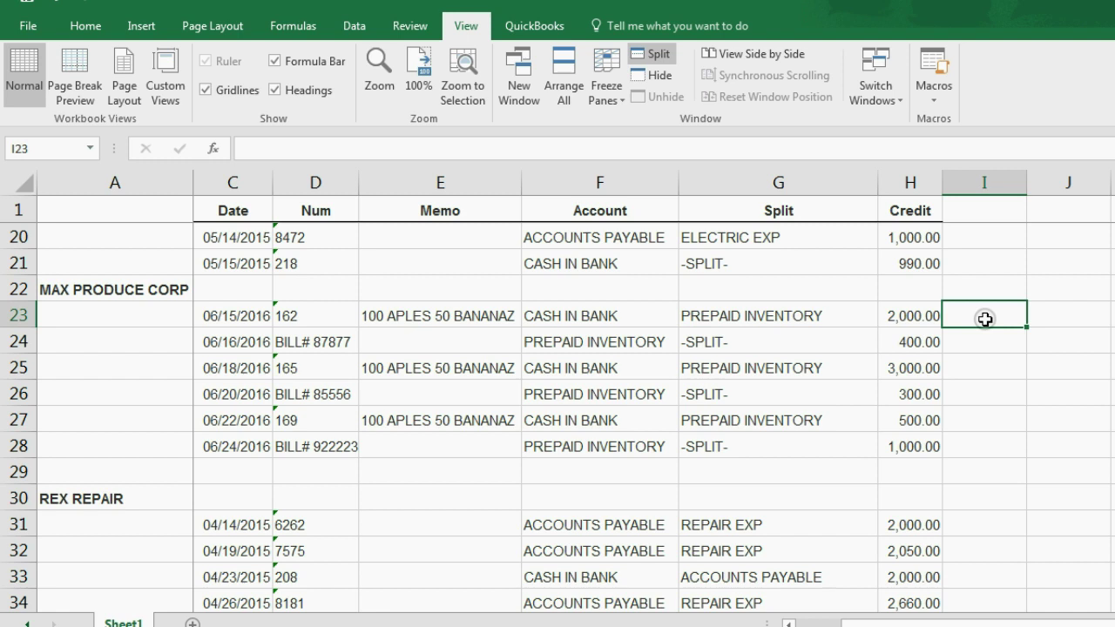
text(=)
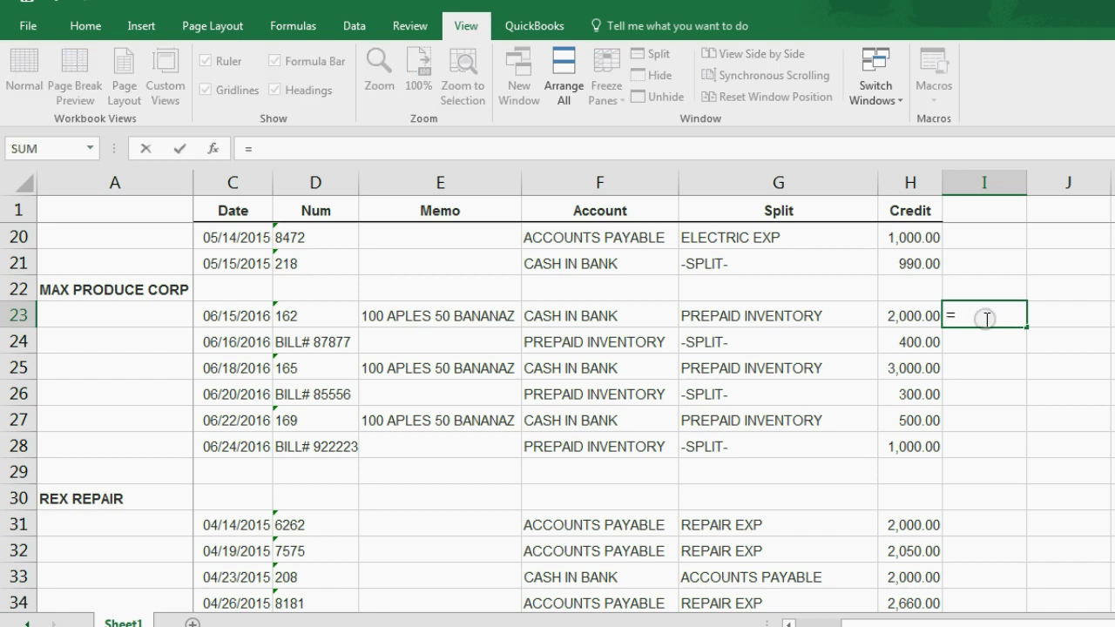
text(if()
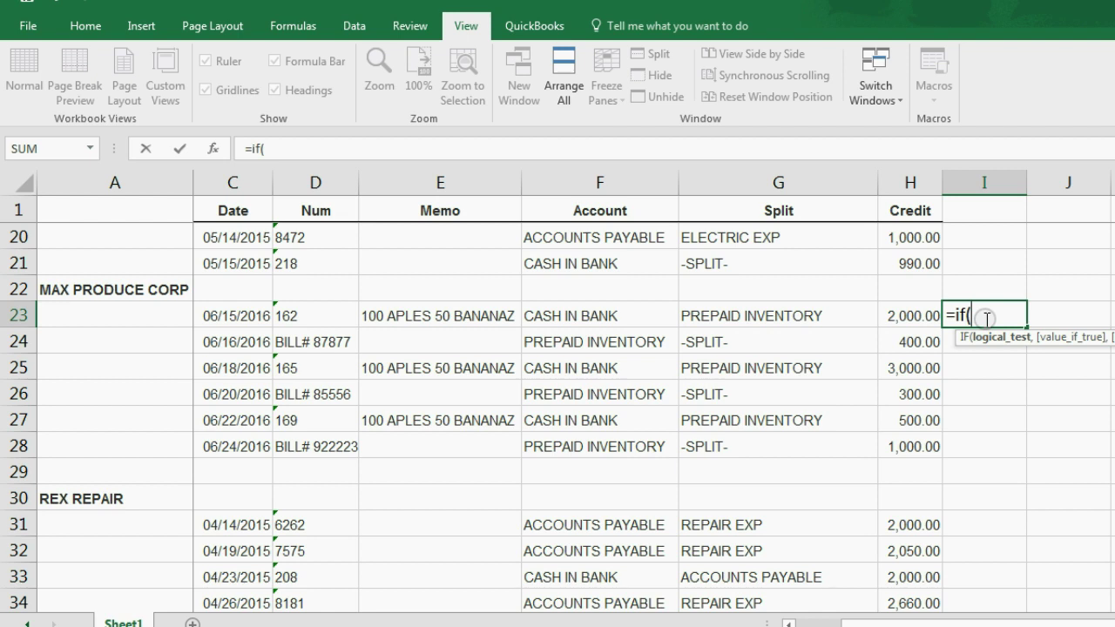
click(813, 317)
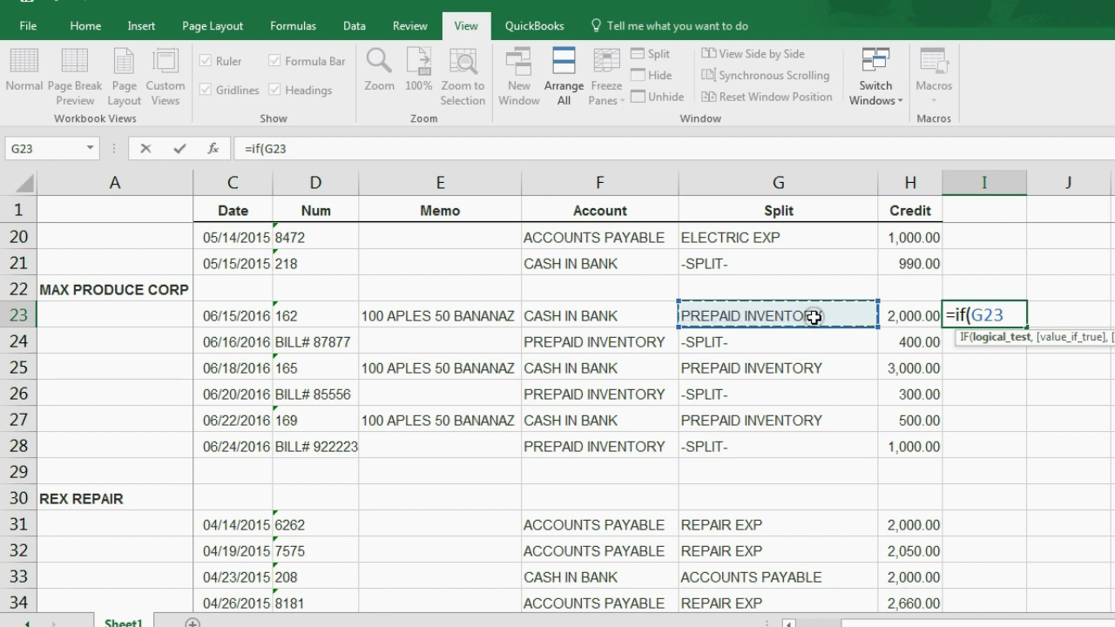
text(=)
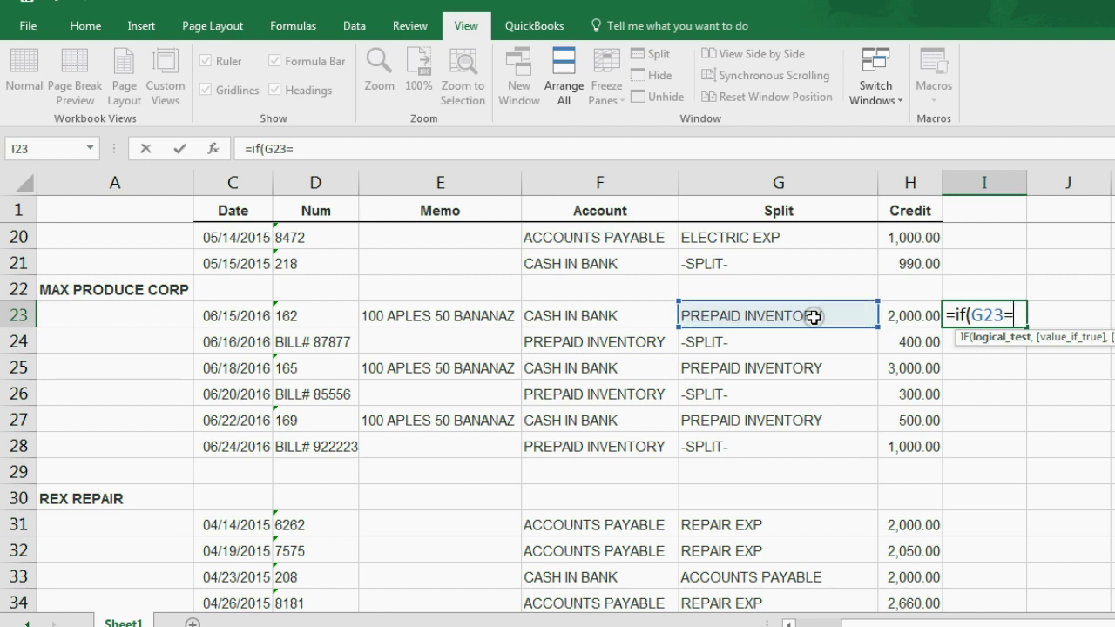
text("REA)
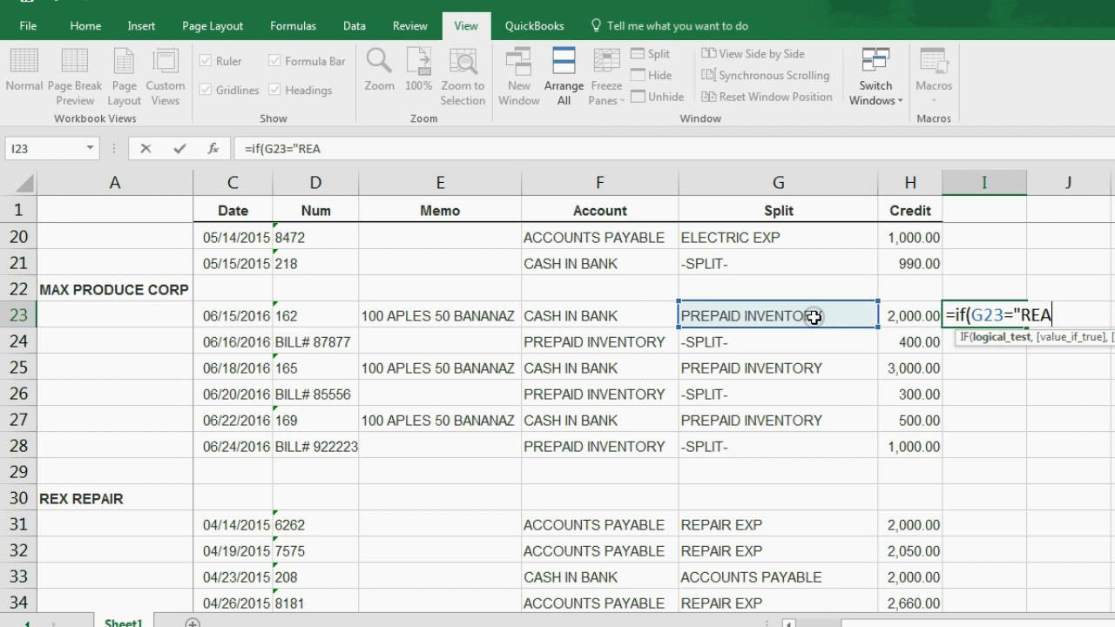
key(BackSpace)
key(BackSpace)
key(BackSpace)
text(PREPAI)
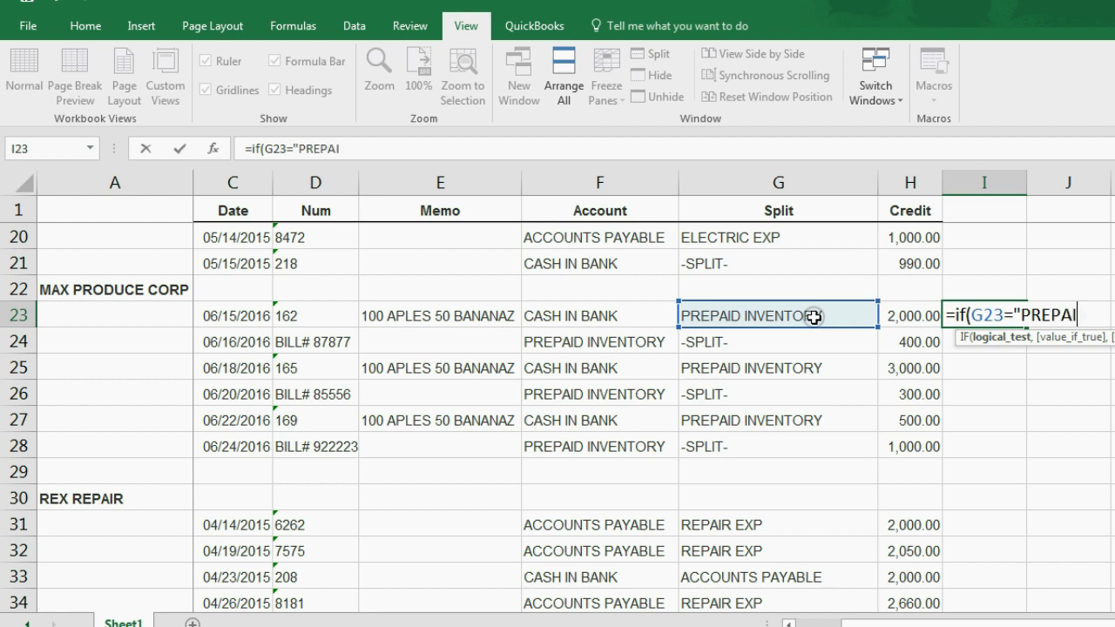
text(D INVENTORY)
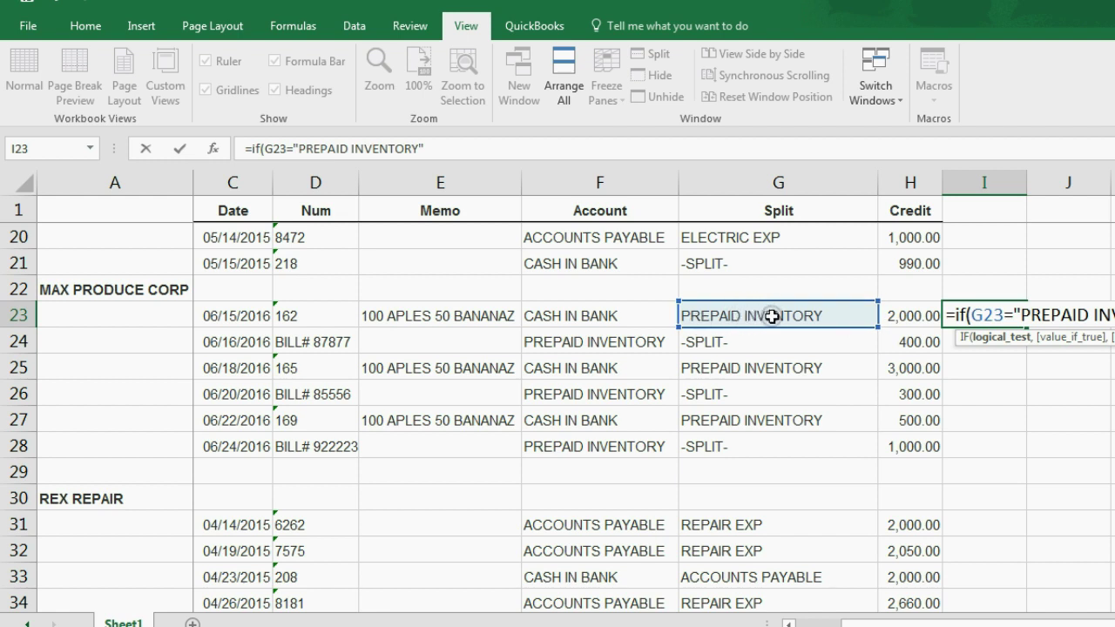
- Complete the I23 formula so it returns H23*-1 when the test is true and H23 otherwise
text(,)
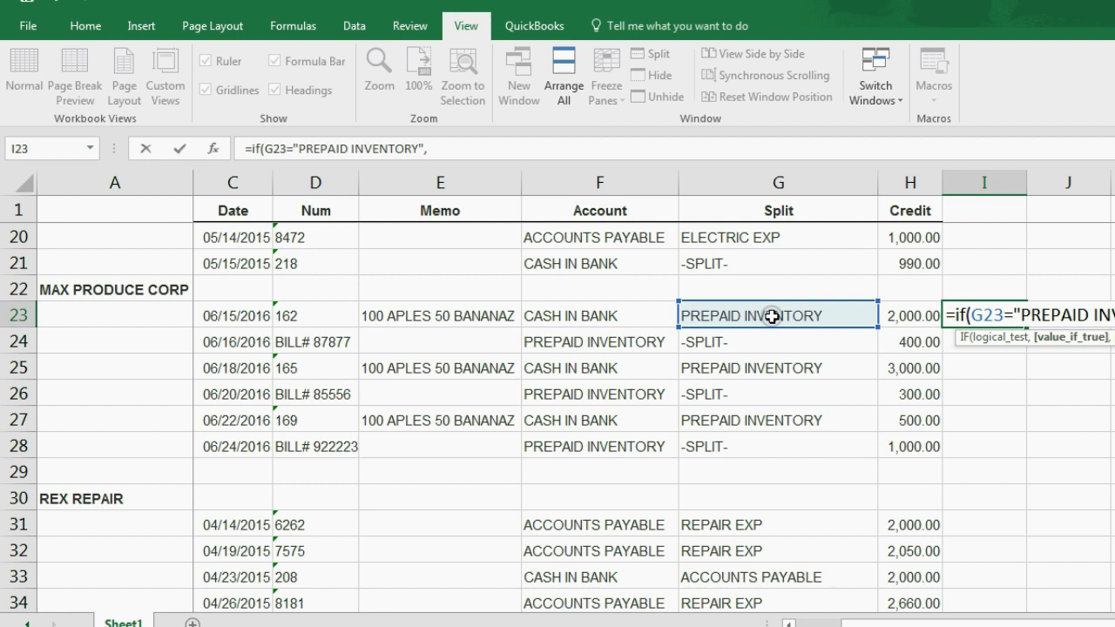
click(900, 315)
text(*)
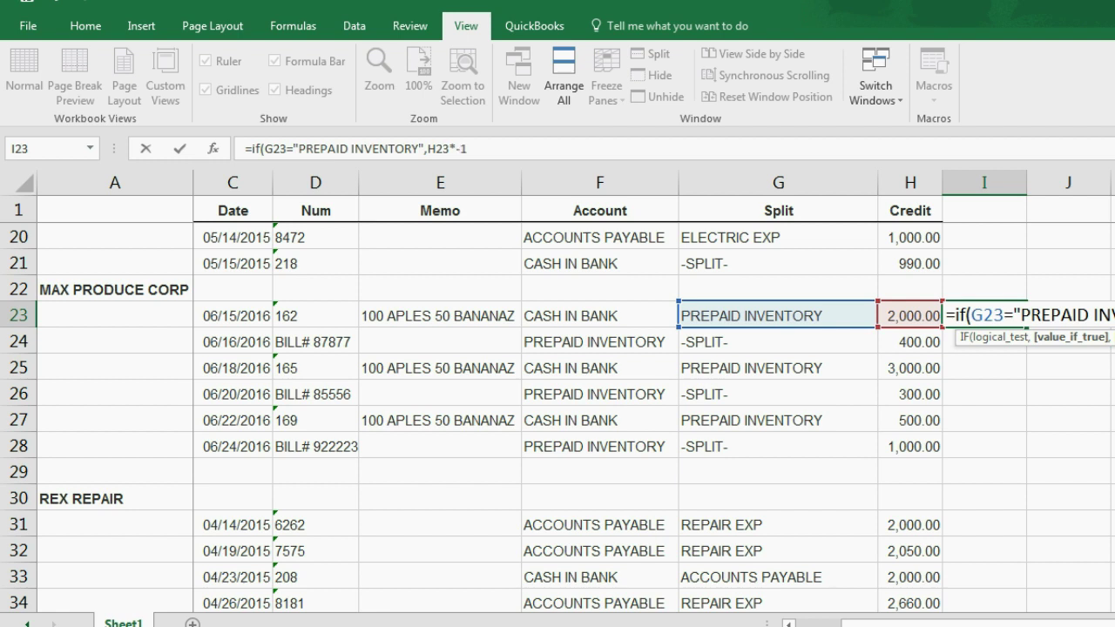
text(-1,)
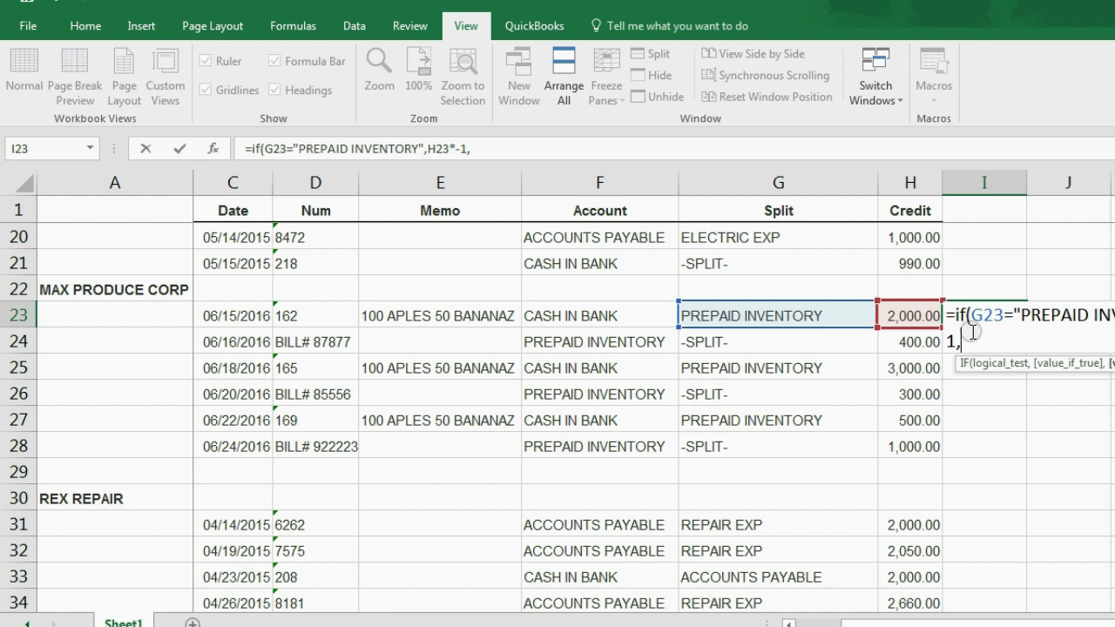
text(H23)
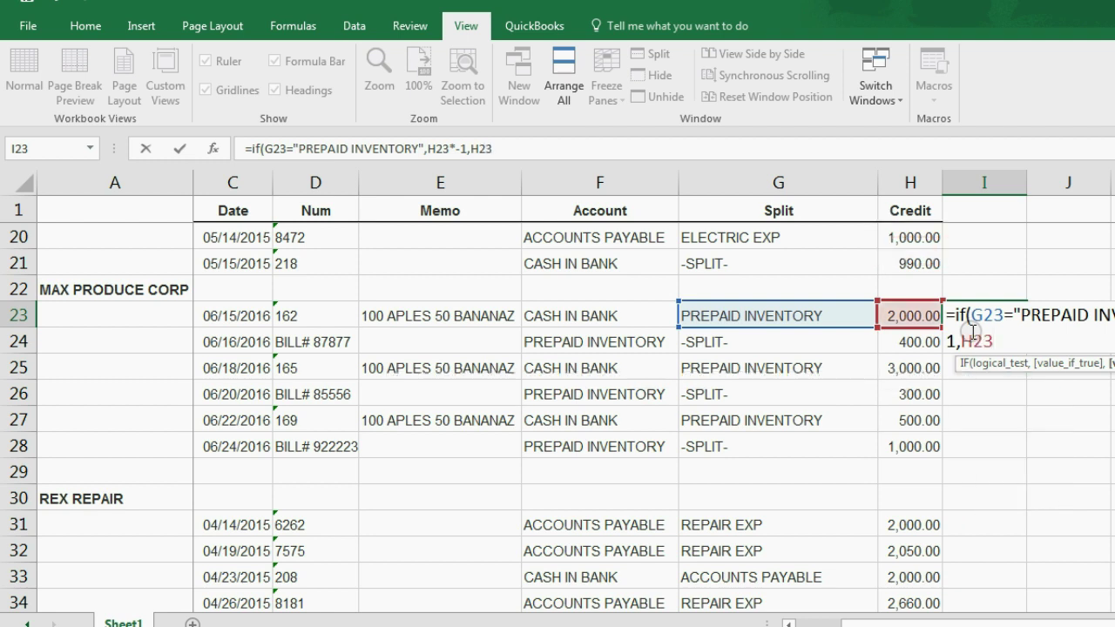
text())
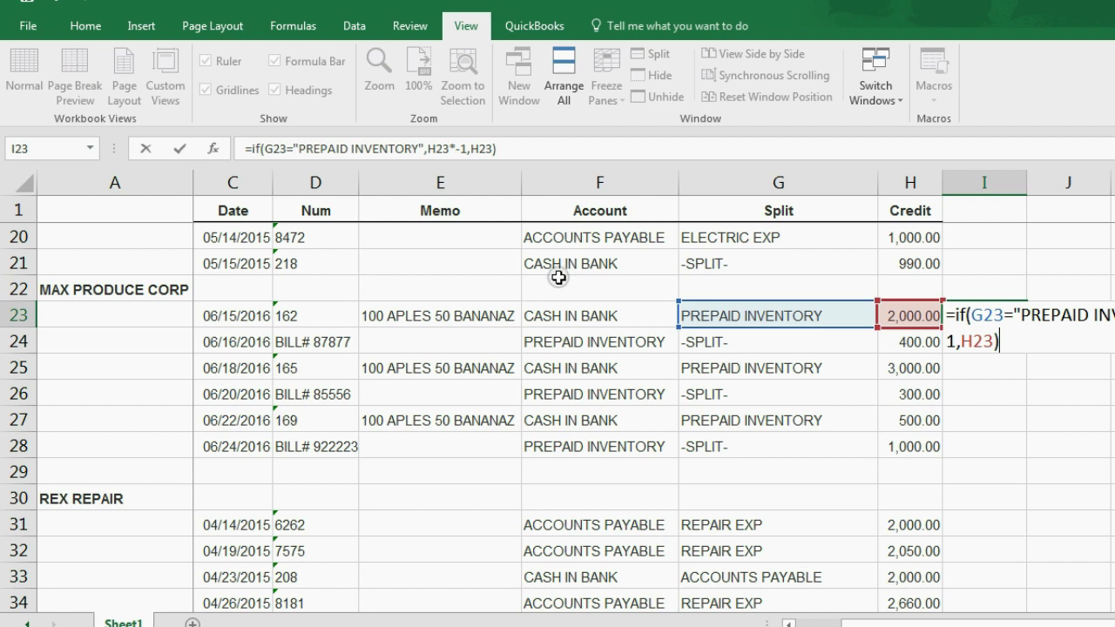
key(Return)
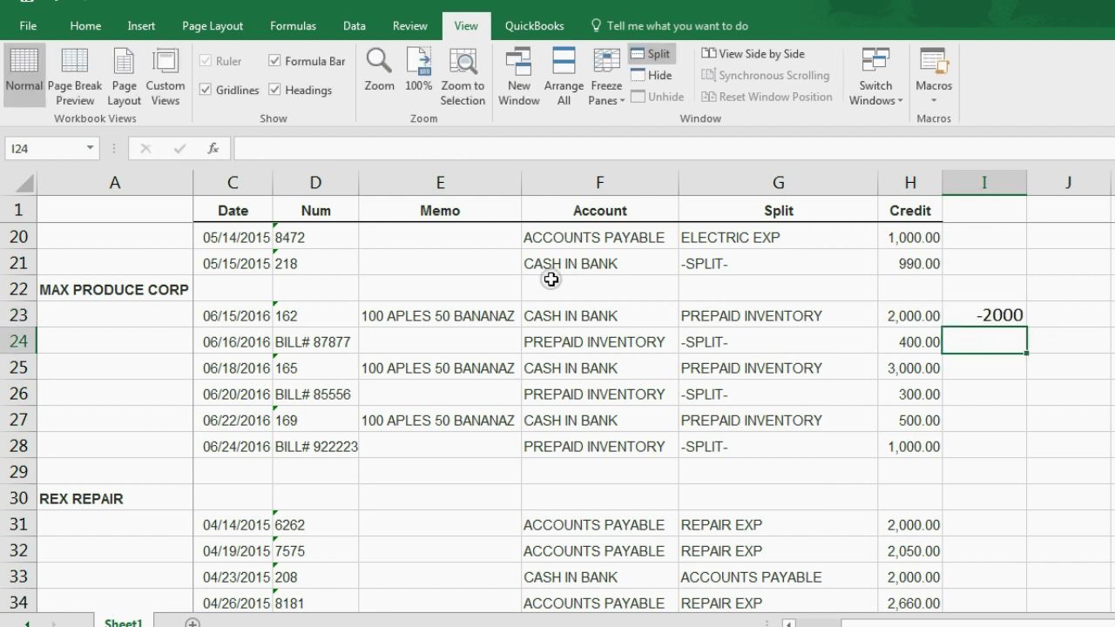
- Copy the IF formula from I23 down through I28 for the remaining MAX PRODUCE CORP entries
click(809, 315)
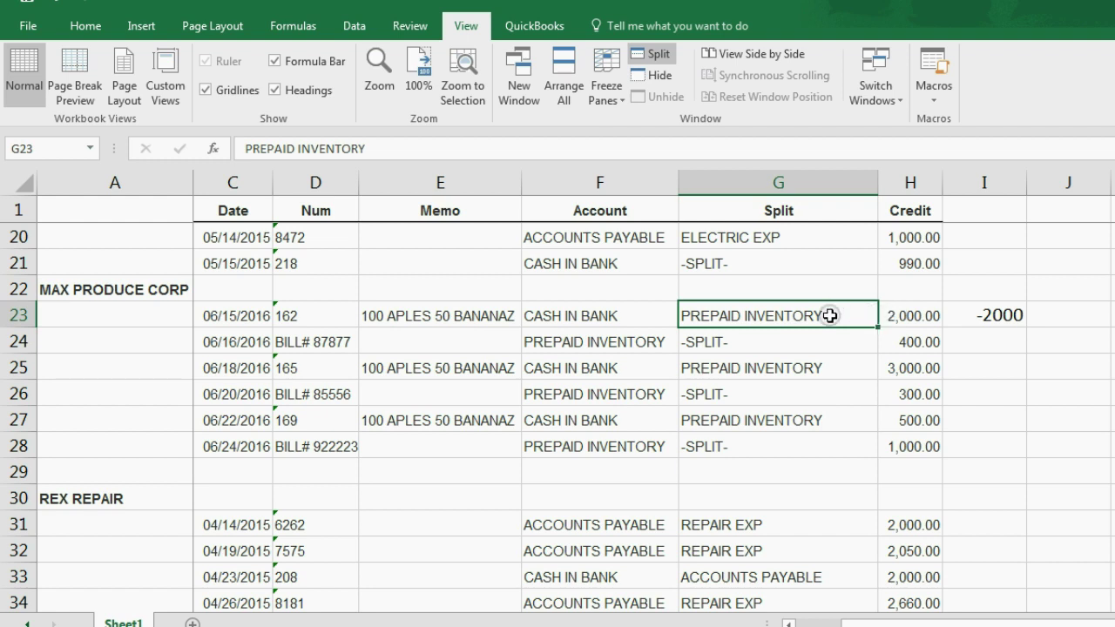
click(963, 314)
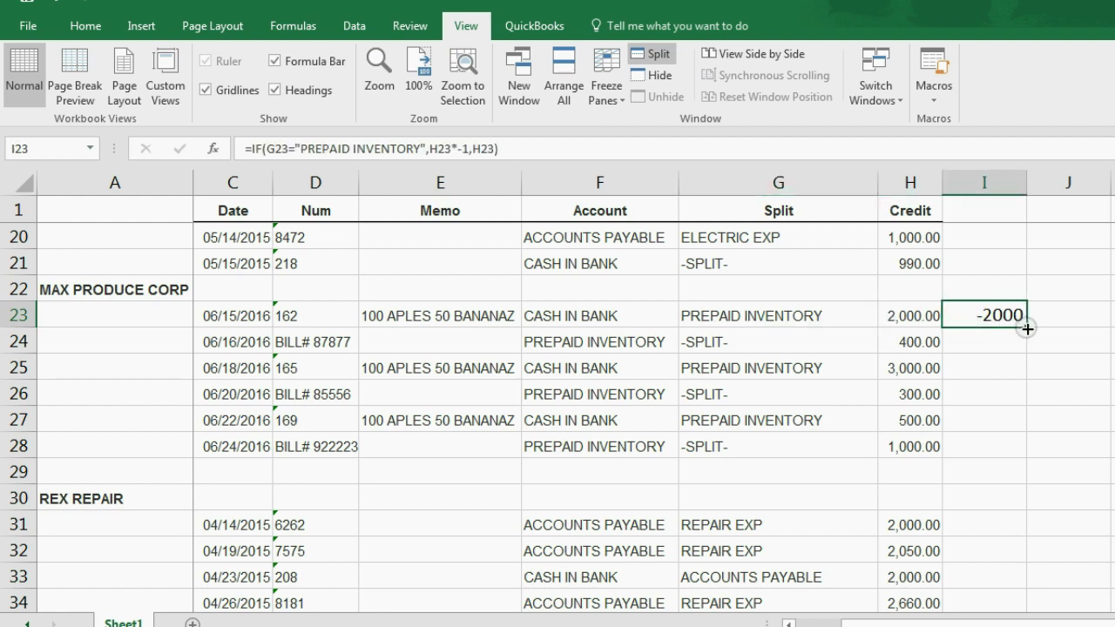
drag(1026, 326, 1026, 457)
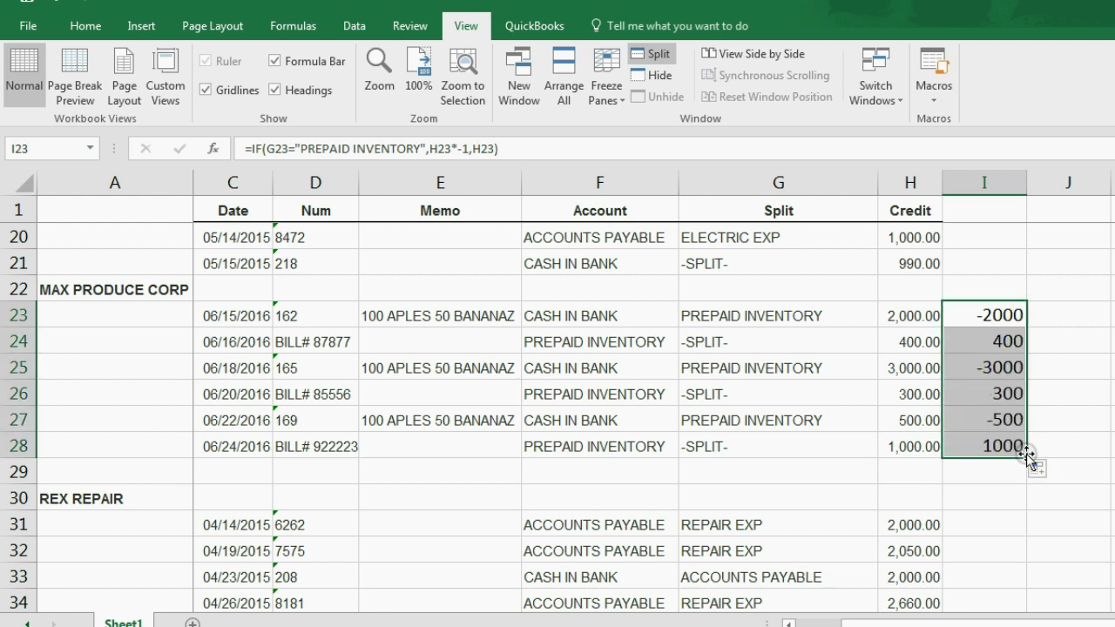
- Compare the Credit amounts of the bills and checks in rows 23 to 28 with the formula results in column I
click(924, 341)
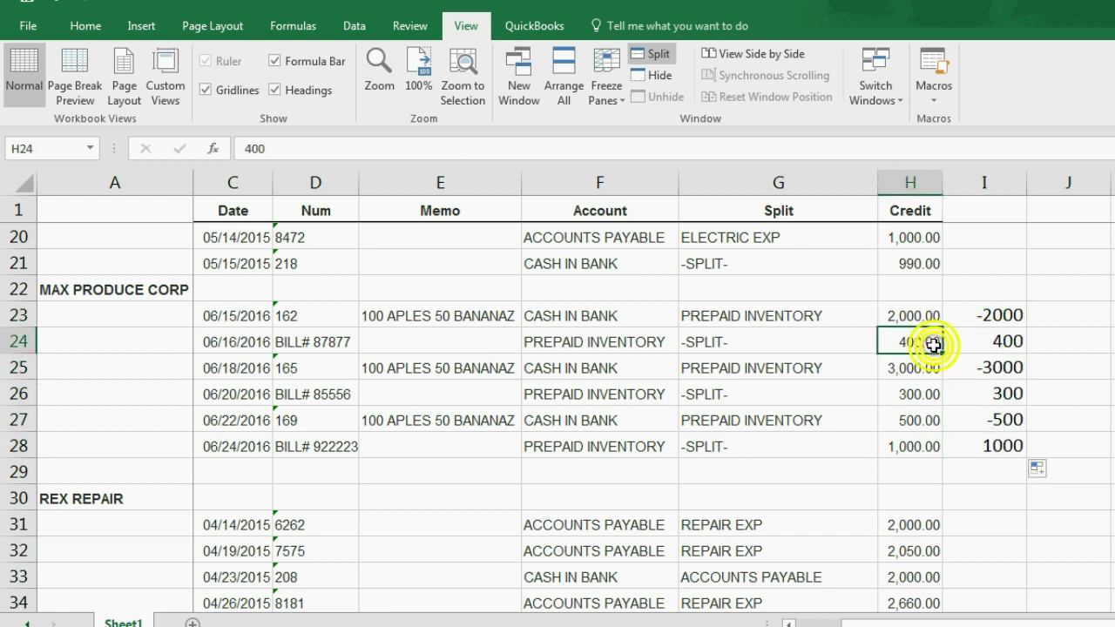
click(927, 397)
click(930, 448)
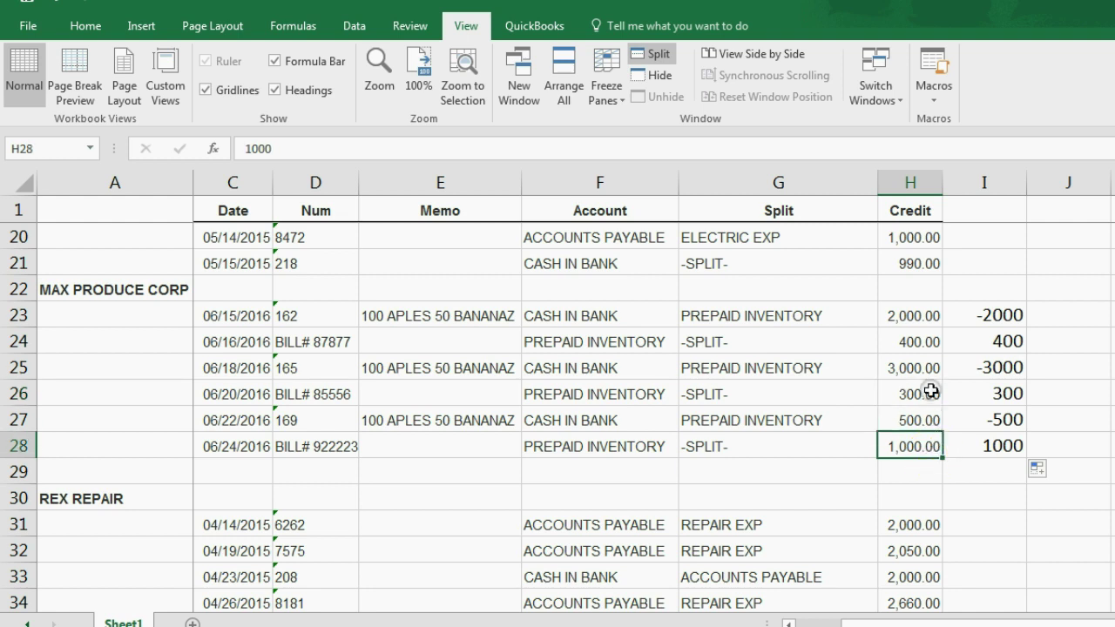
click(925, 316)
click(928, 368)
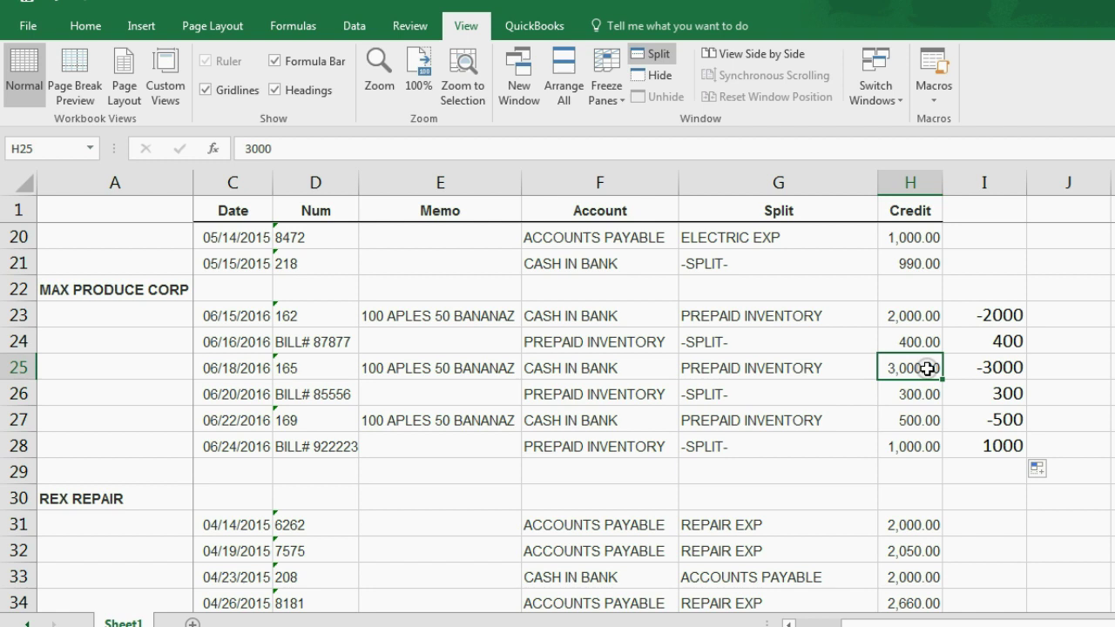
click(930, 421)
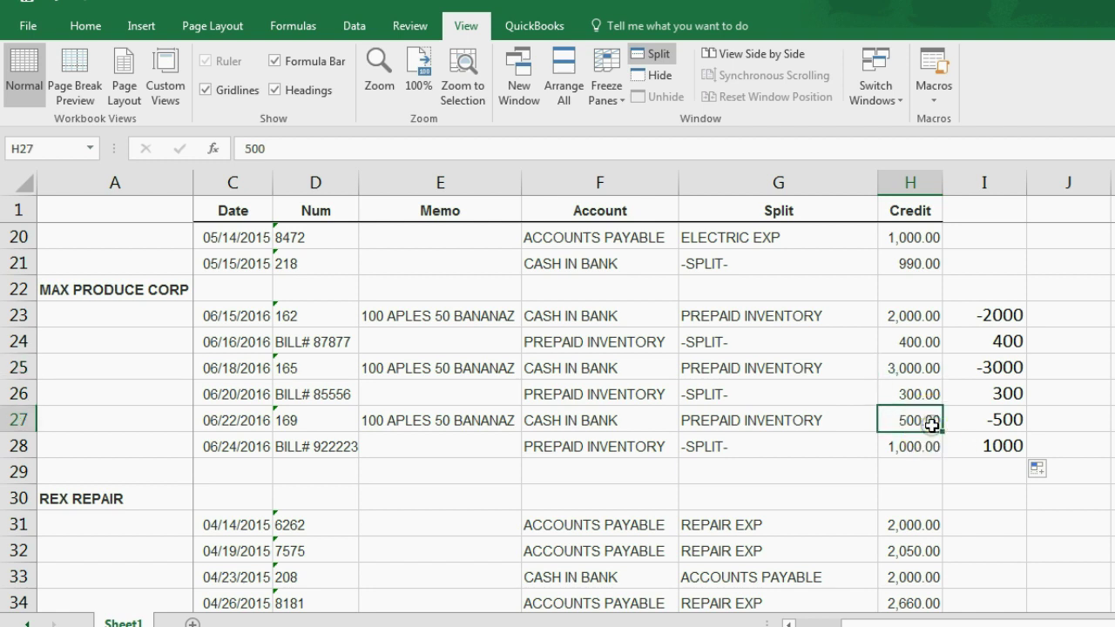
- Narrow column I slightly and select cell J23 beside the first formula result
drag(1024, 186, 1010, 188)
click(1034, 303)
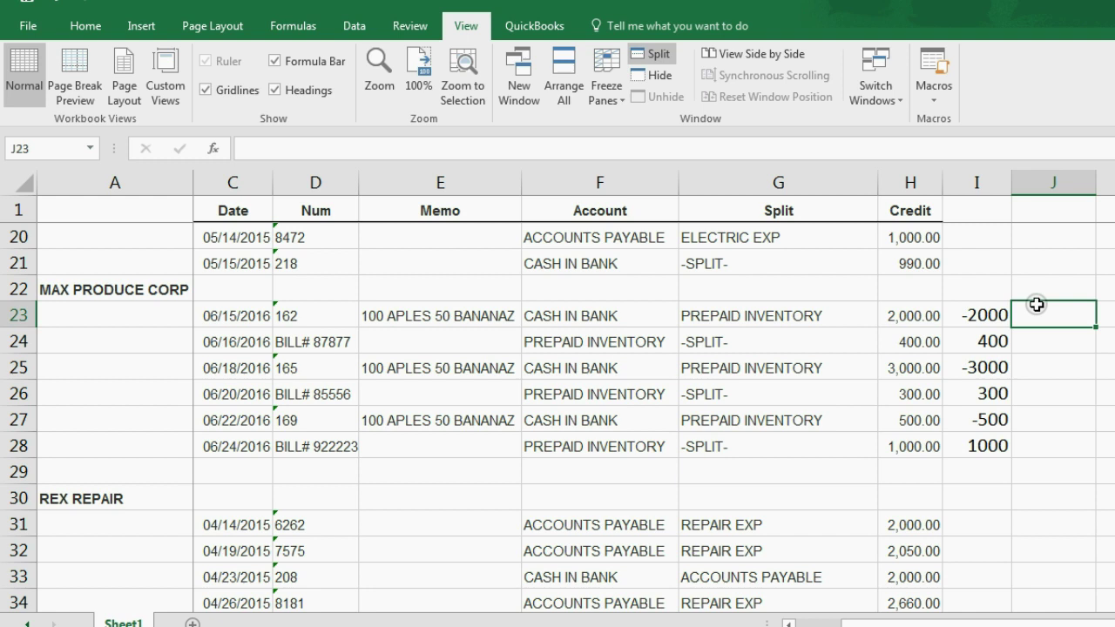
- Enter the running-balance formula =J22+I23 in J23 and copy it down through J28 for the MAX PRODUCE CORP entries
text(=)
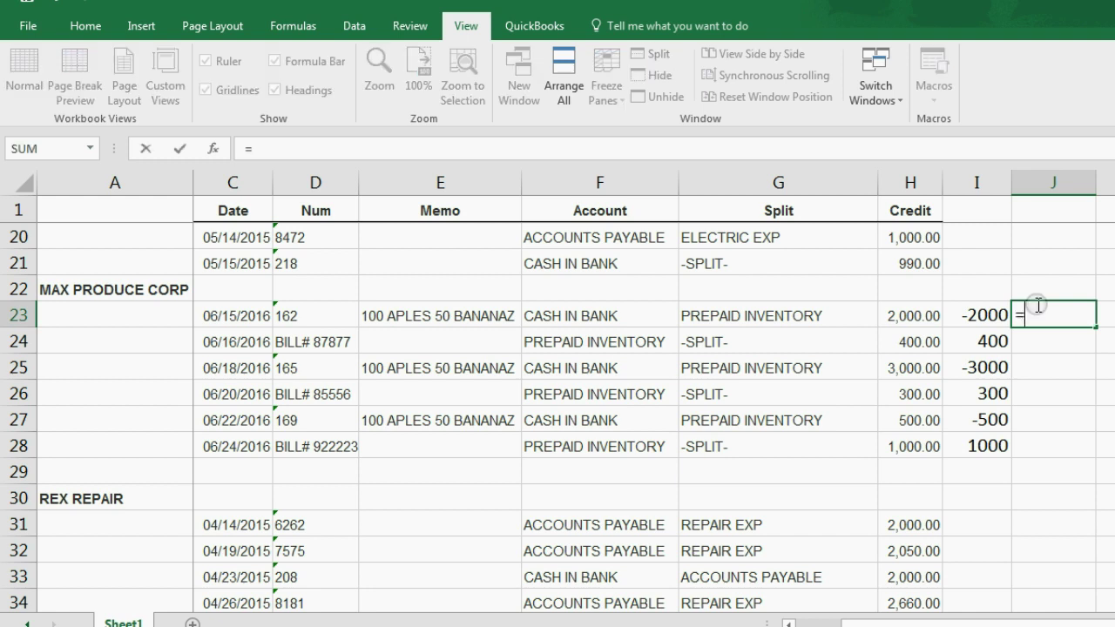
click(1037, 290)
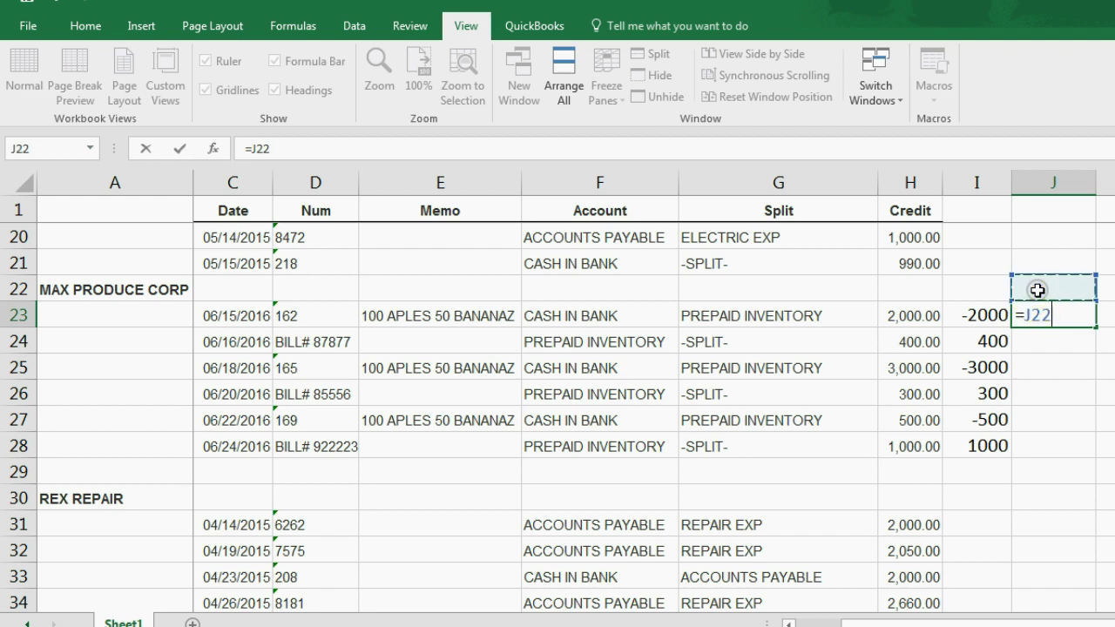
text(+)
click(993, 315)
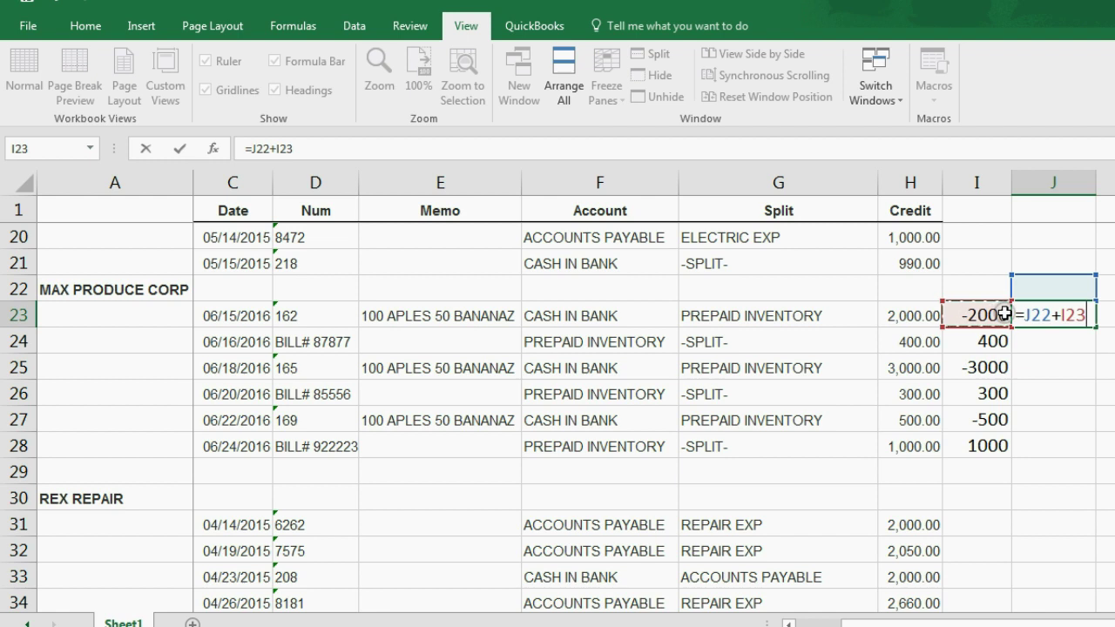
key(Return)
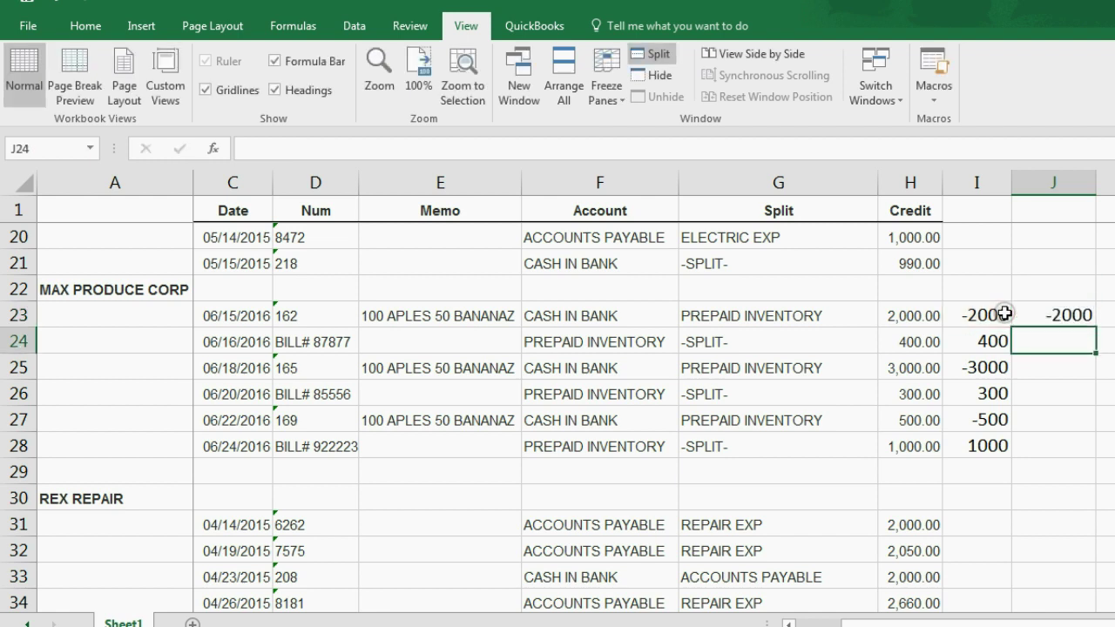
click(1058, 315)
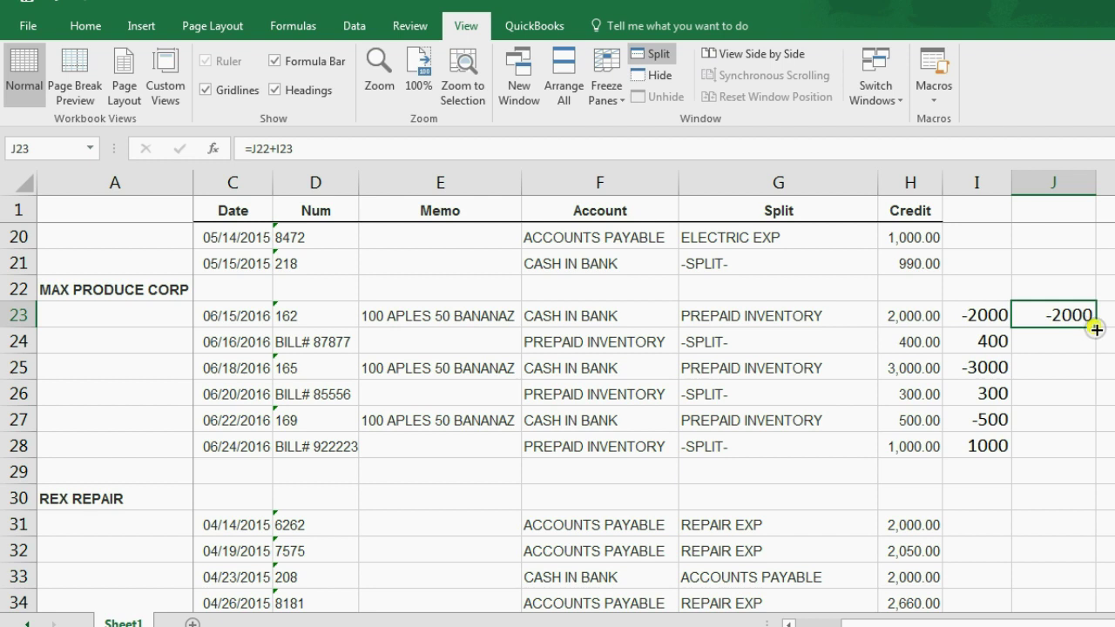
drag(1094, 327, 1089, 451)
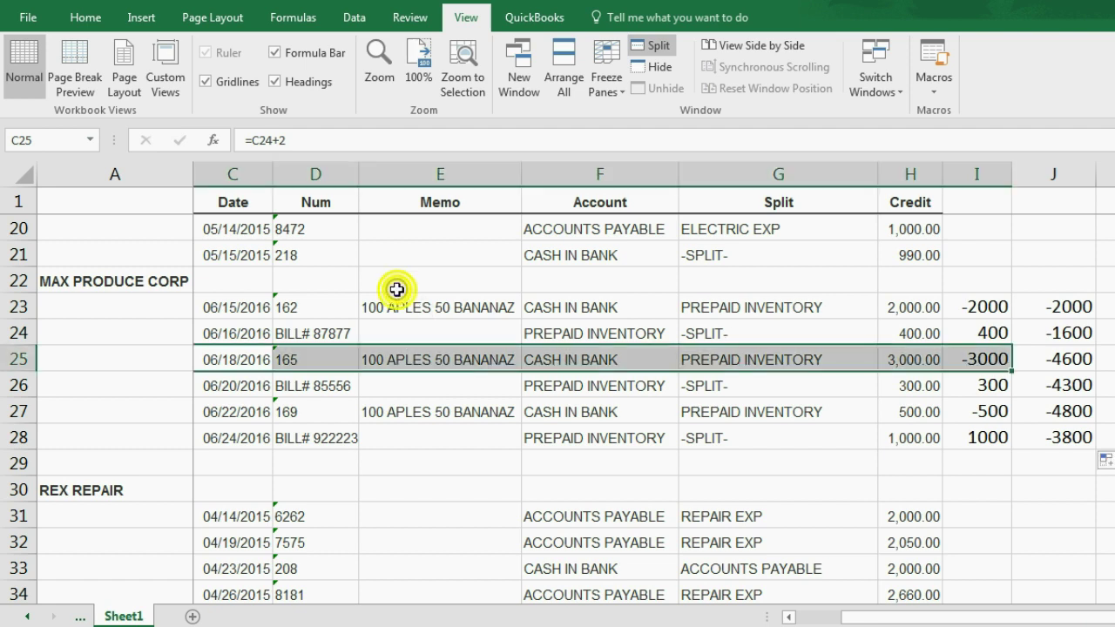
- Trace the entries in rows 23 to 26 from date to signed amount and check each against its running balance in column J
click(361, 305)
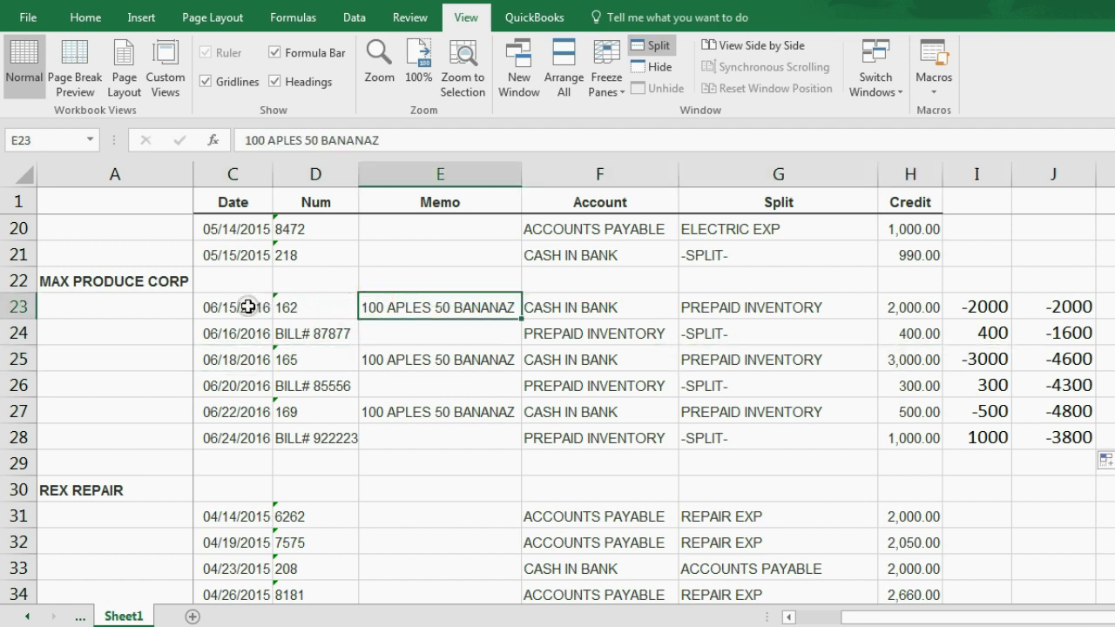
drag(249, 305, 1029, 309)
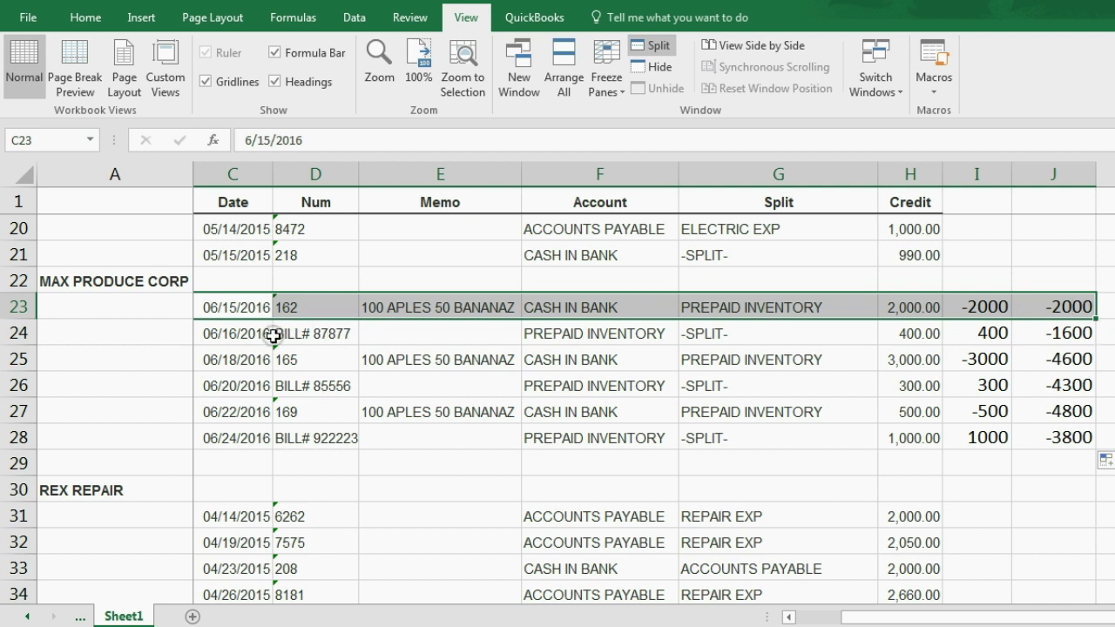
drag(259, 334, 1031, 341)
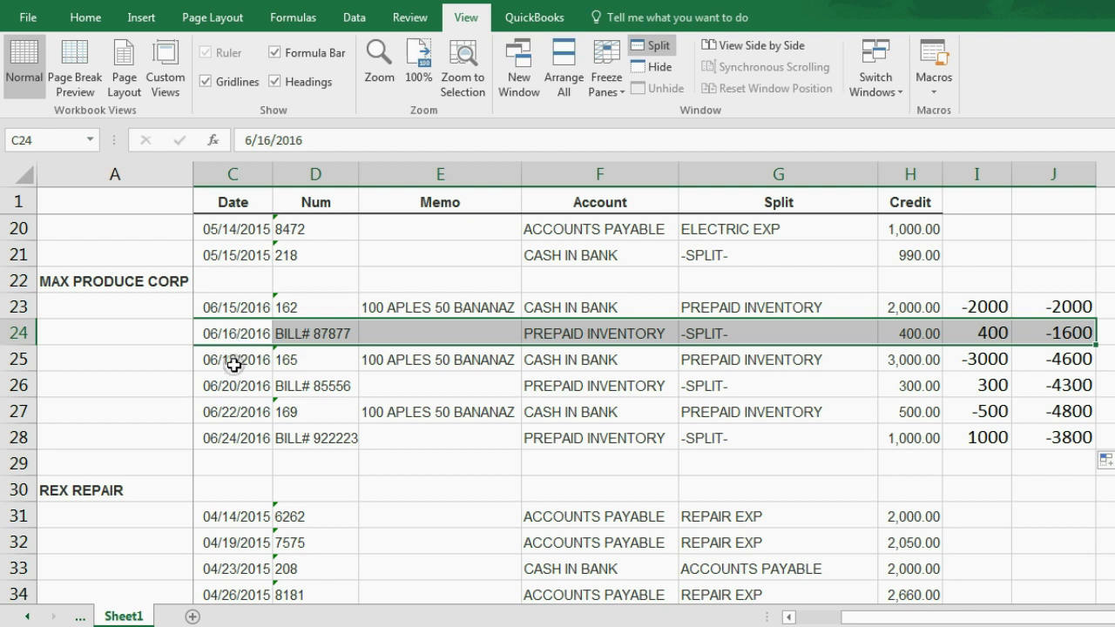
drag(231, 363, 961, 366)
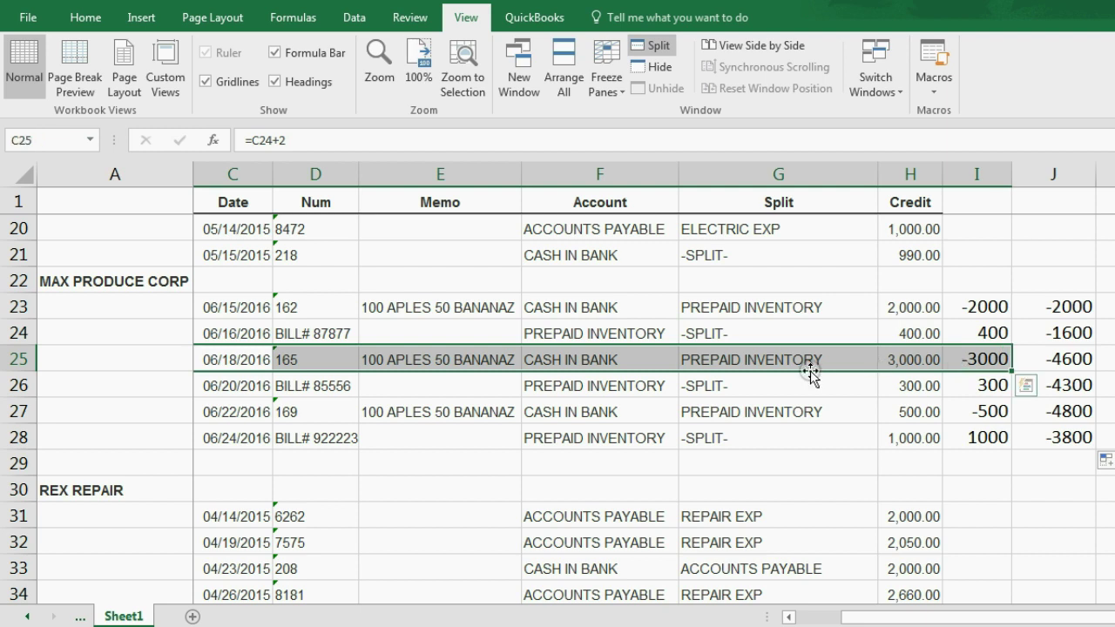
click(1062, 358)
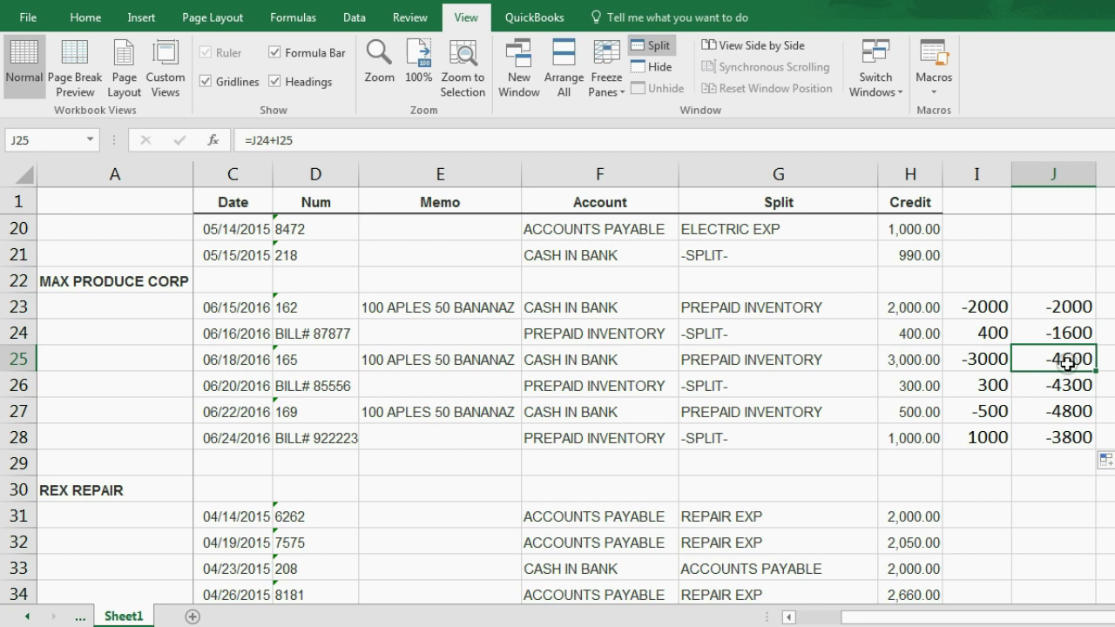
drag(251, 385, 965, 390)
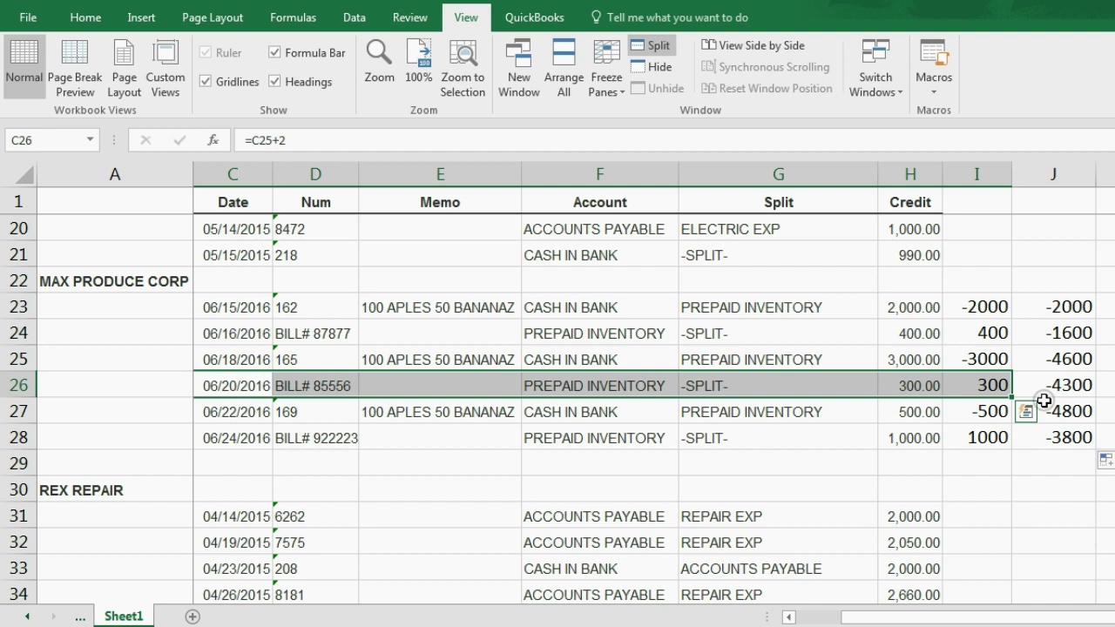
click(1067, 385)
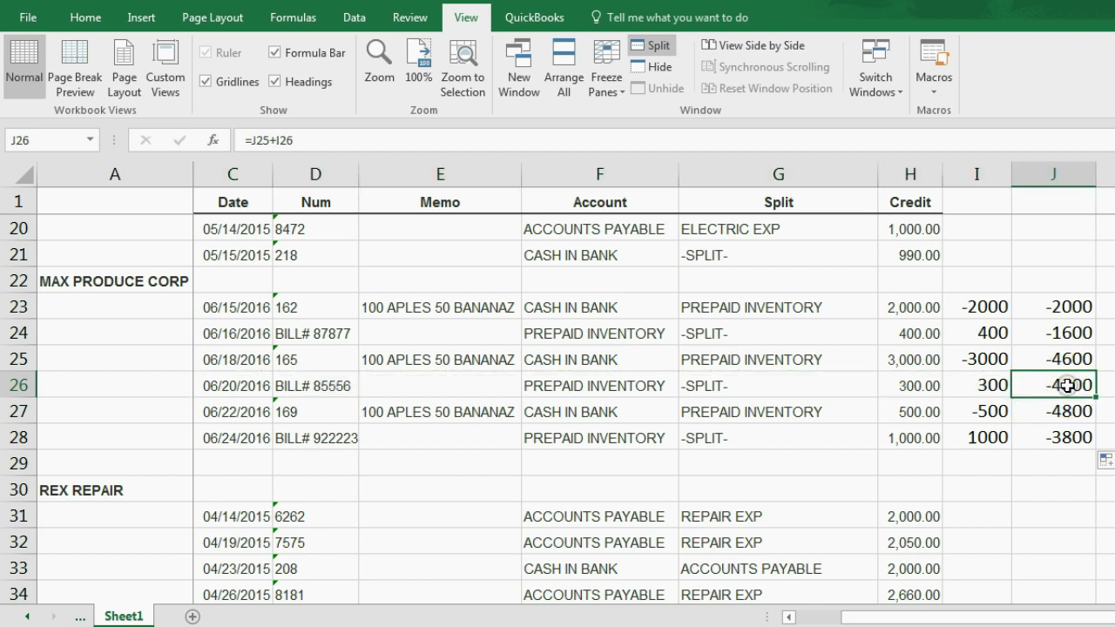
- Trace rows 27 and 28 to their running balances, and review the column J balances against the dates in rows 23 to 28
drag(248, 416, 932, 412)
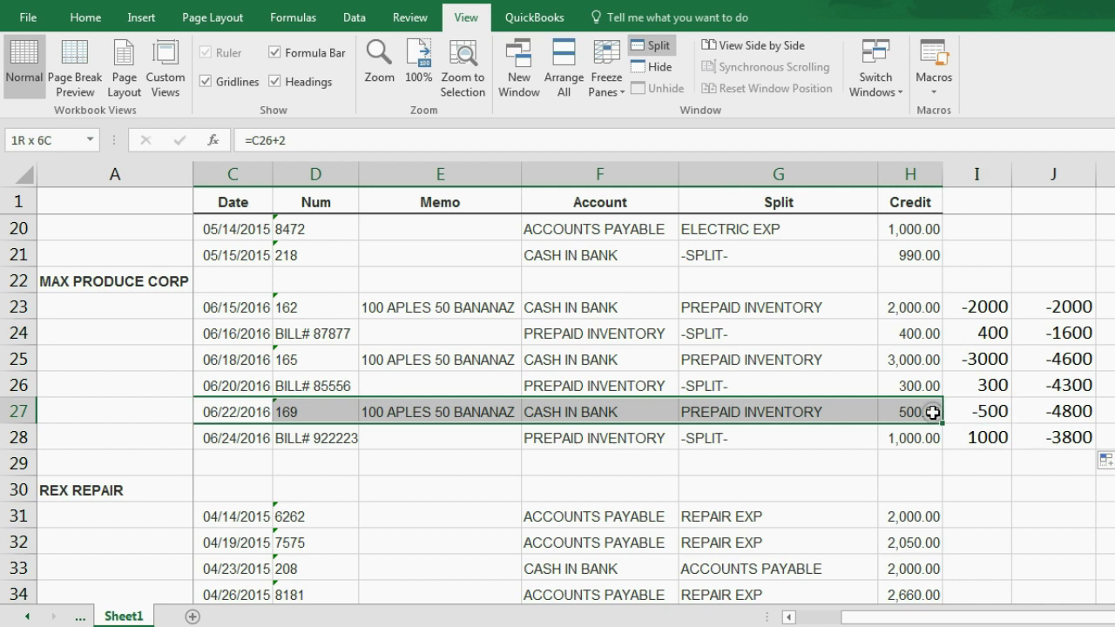
drag(932, 412, 966, 412)
click(1054, 413)
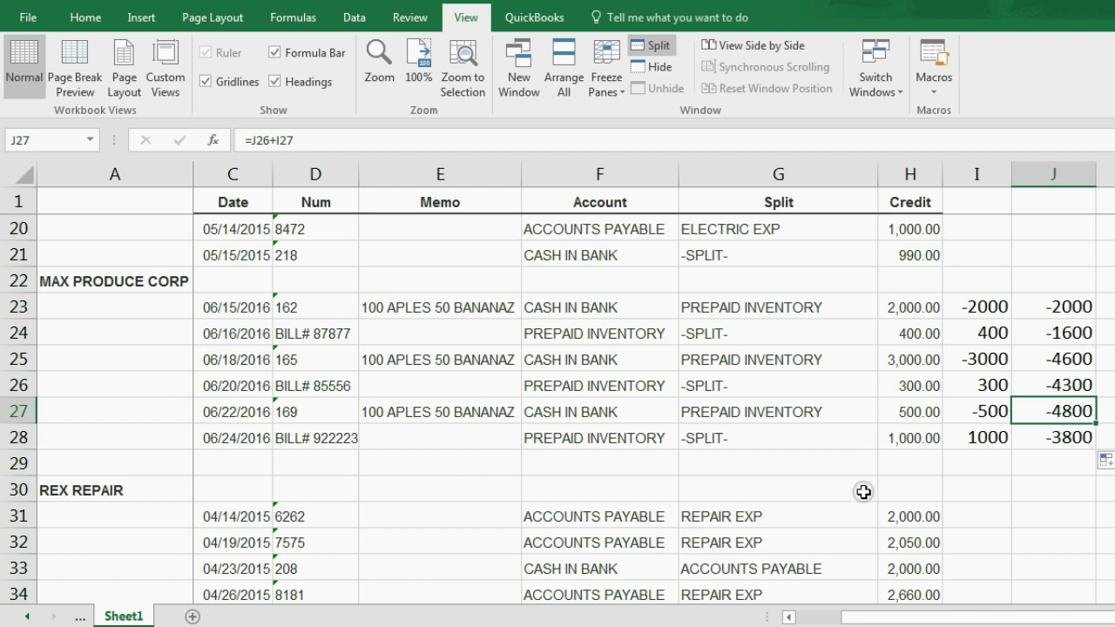
click(247, 442)
drag(288, 442, 1039, 431)
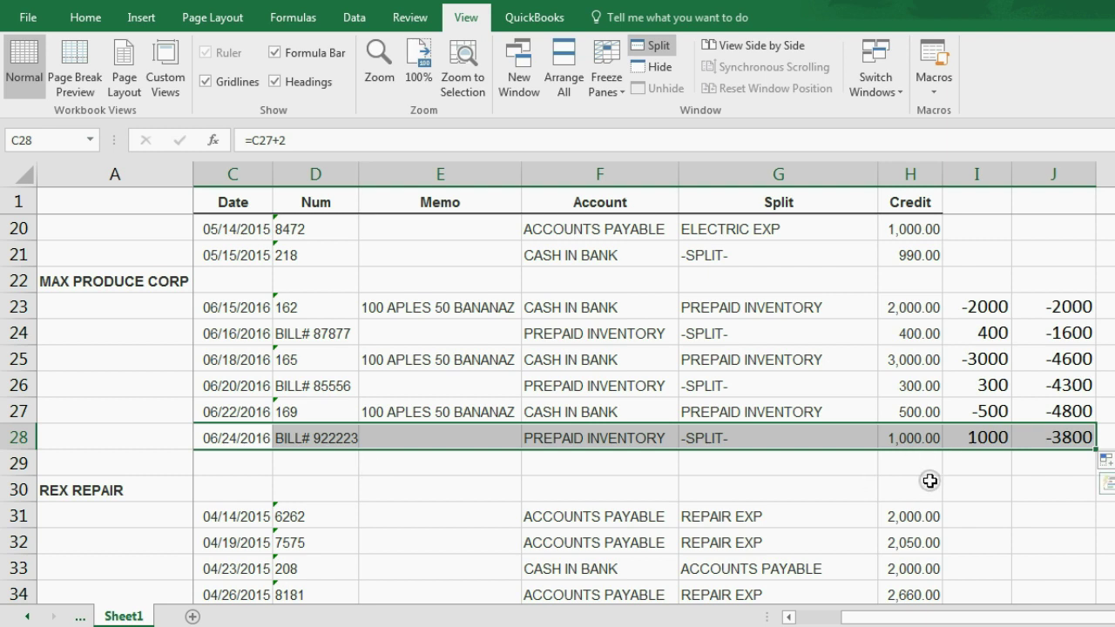
drag(1052, 306, 1084, 431)
drag(242, 314, 262, 431)
click(1019, 493)
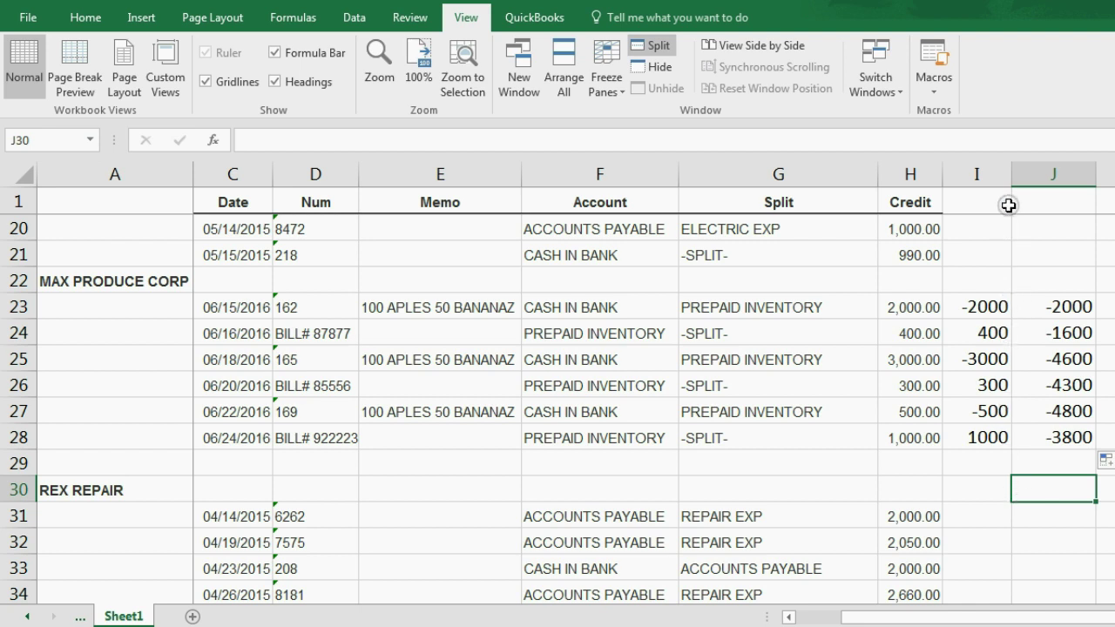
- Narrow column I to a sliver so its amounts are hidden, and select the MAX PRODUCE CORP block from A22 across the balances through row 28
drag(1008, 180, 948, 193)
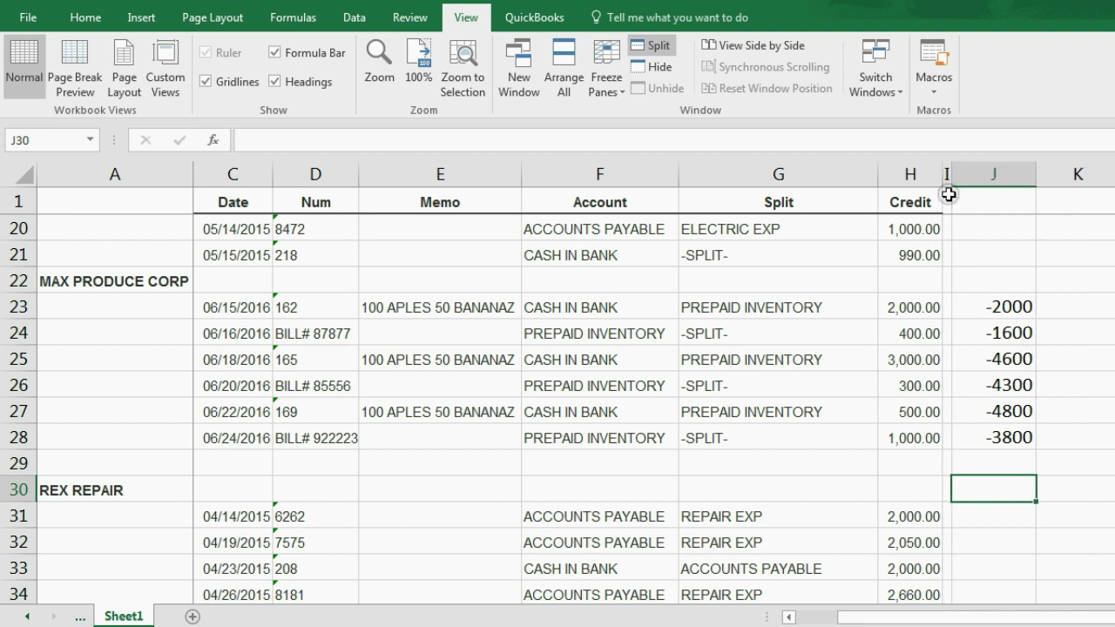
click(997, 306)
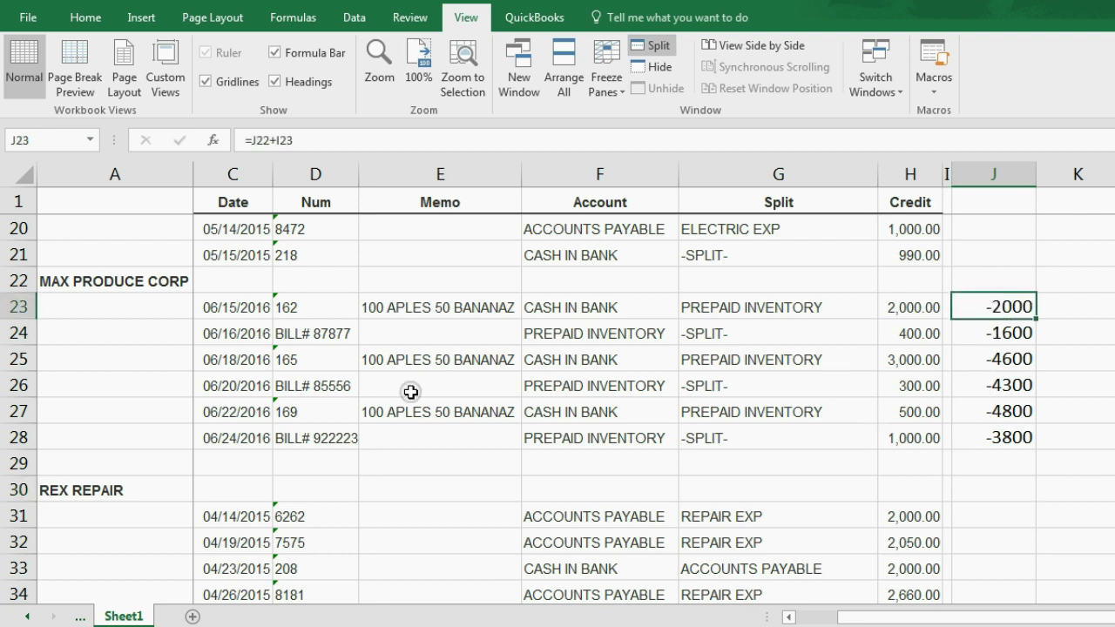
drag(152, 283, 1104, 445)
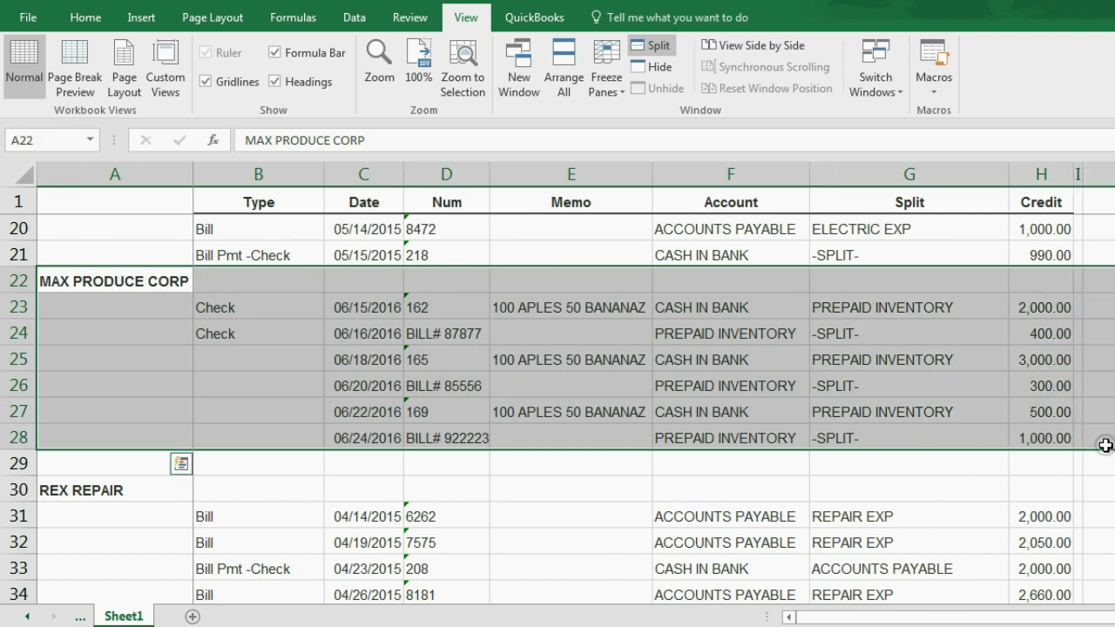